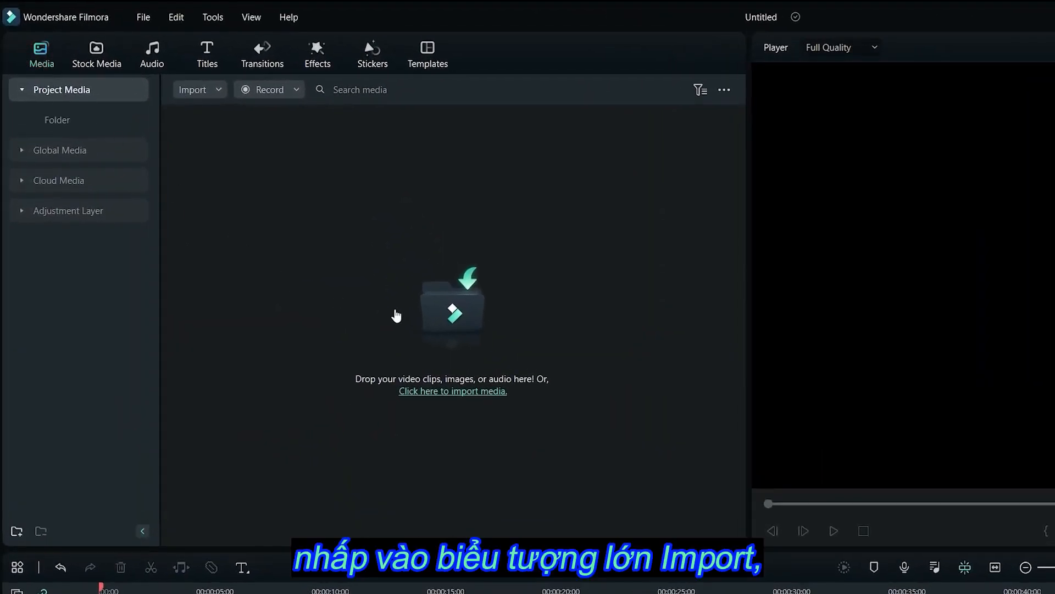
Step: Import all six video and audio files from the Captures folder into the project media
left_click(448, 315)
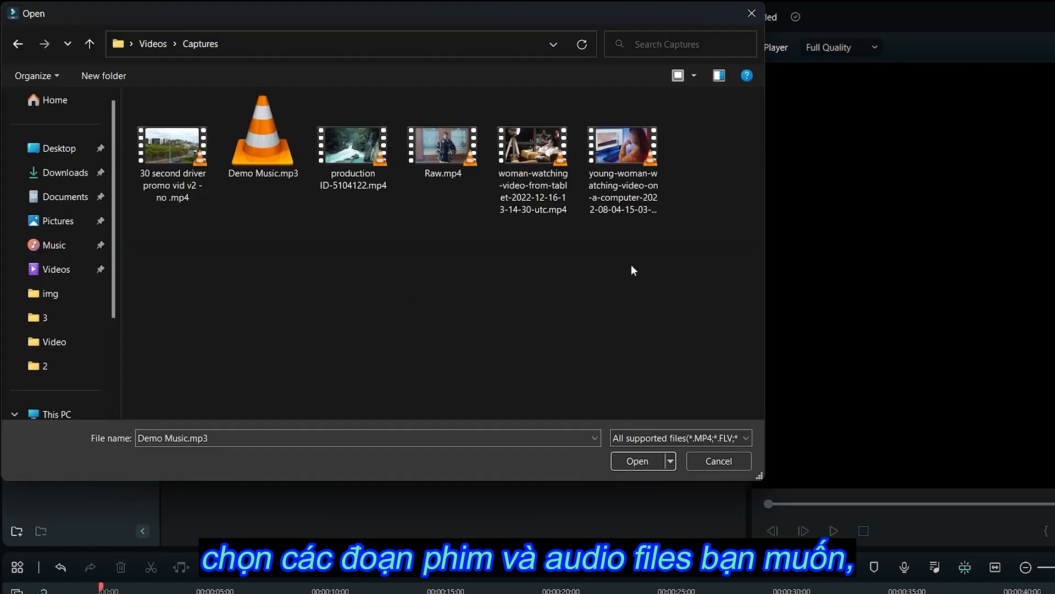
left_click_drag(671, 265, 172, 152)
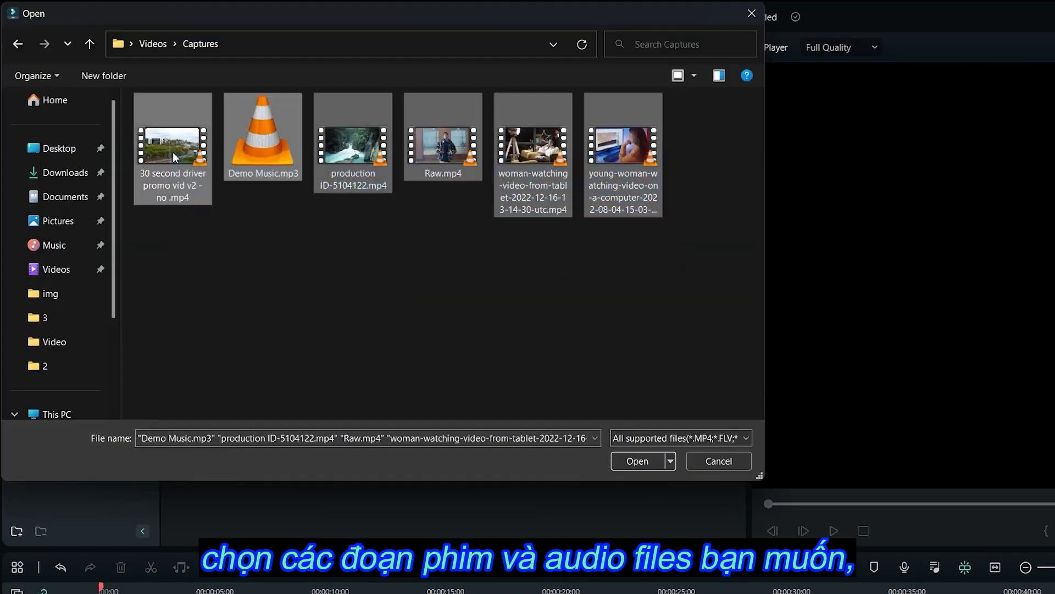
left_click(622, 464)
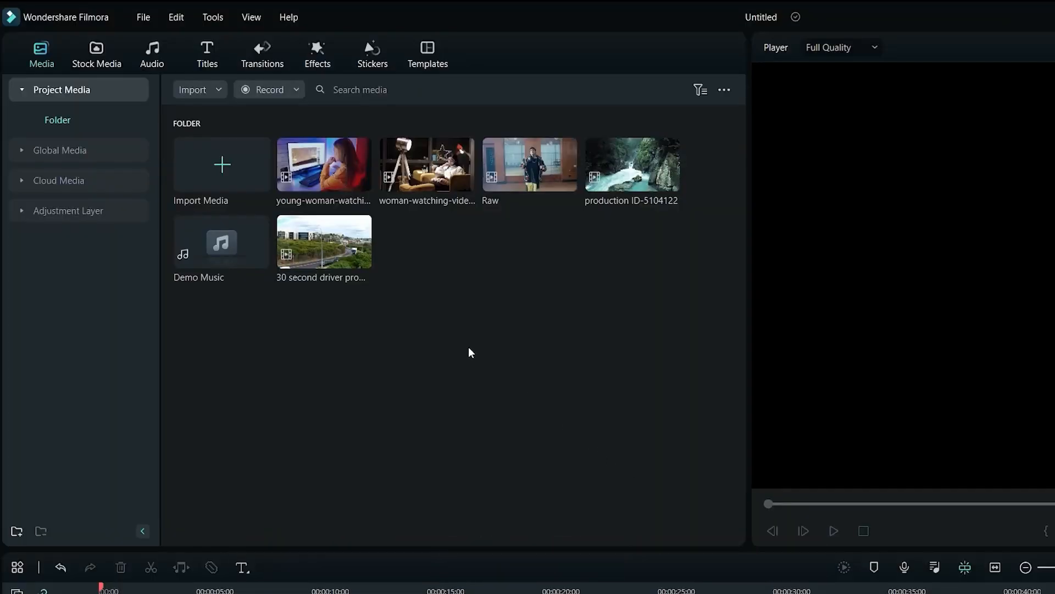
Step: Place the young-woman-watching, woman-watching-video and Raw clips on video track 1, with Raw at the start
left_click_drag(311, 173, 223, 593)
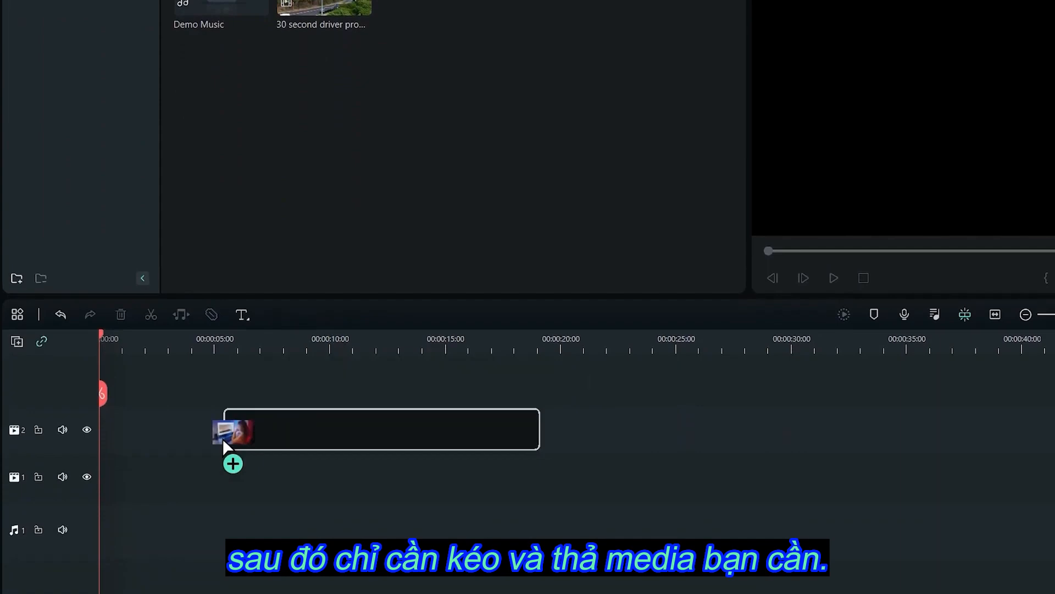
left_click_drag(223, 438, 81, 552)
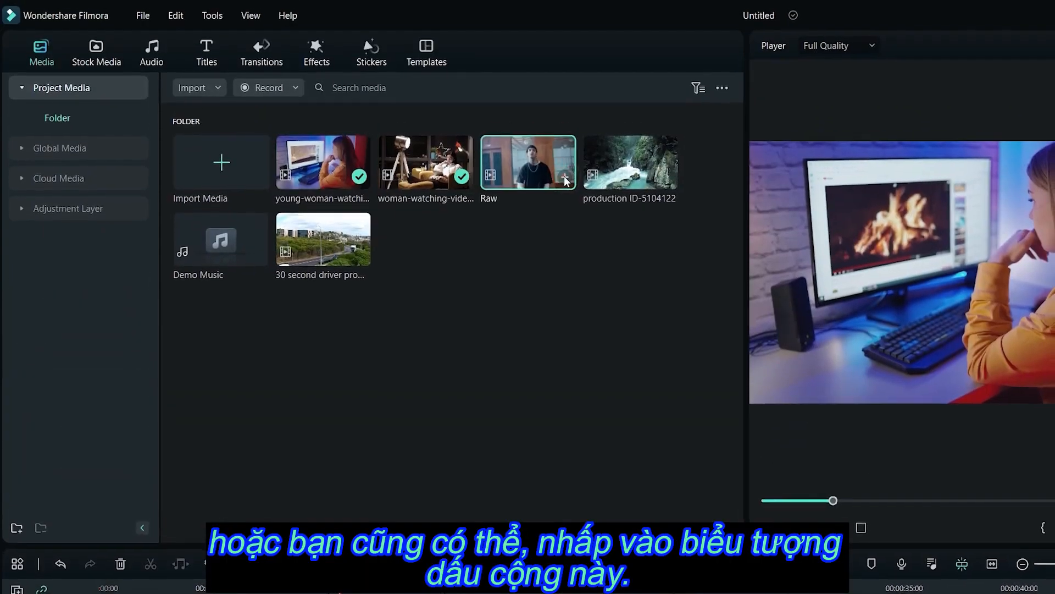
left_click(567, 180)
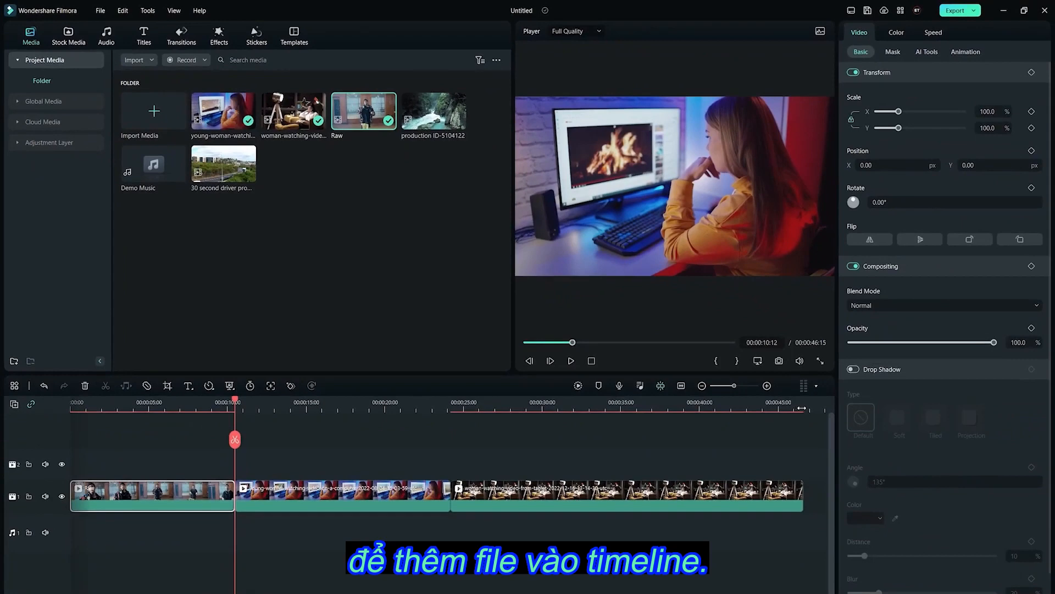
Step: Add the production ID-5104122 clip at the end of video track 1, after the woman-watching-video clip
left_click(802, 408)
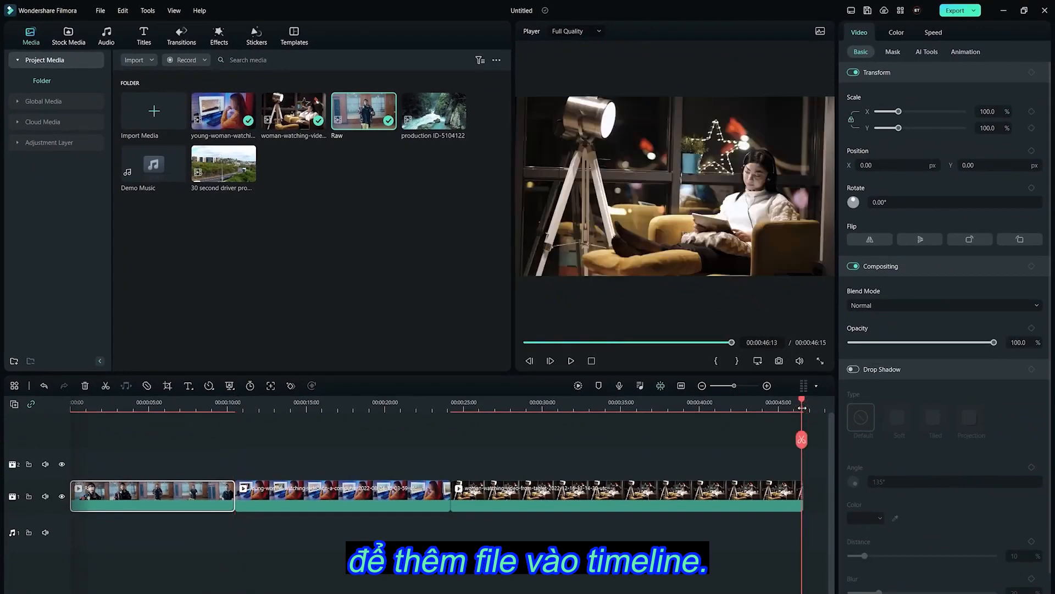
left_click(806, 403)
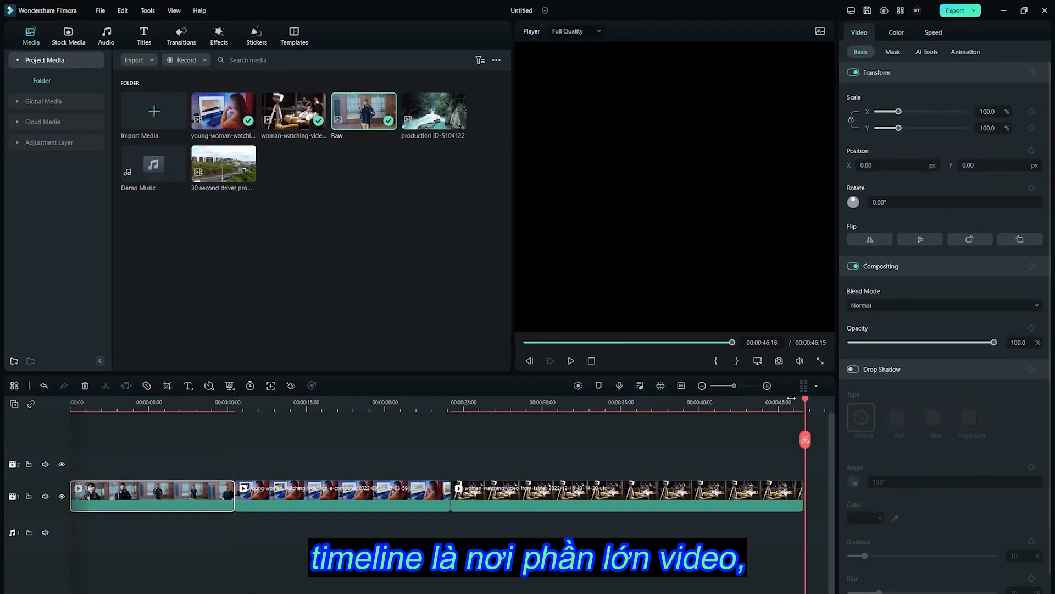
left_click(459, 121)
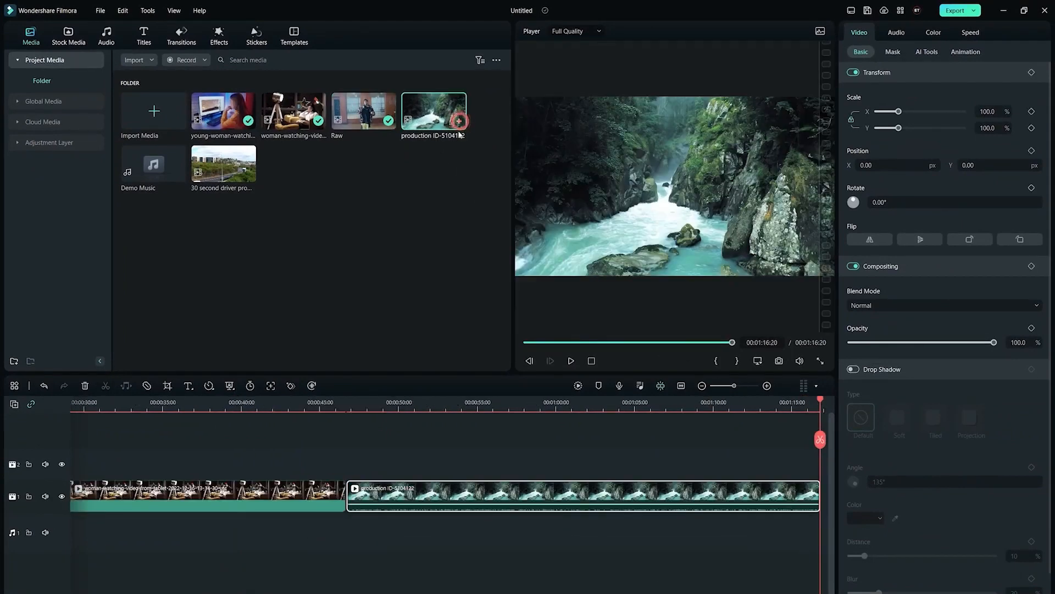
left_click(678, 386)
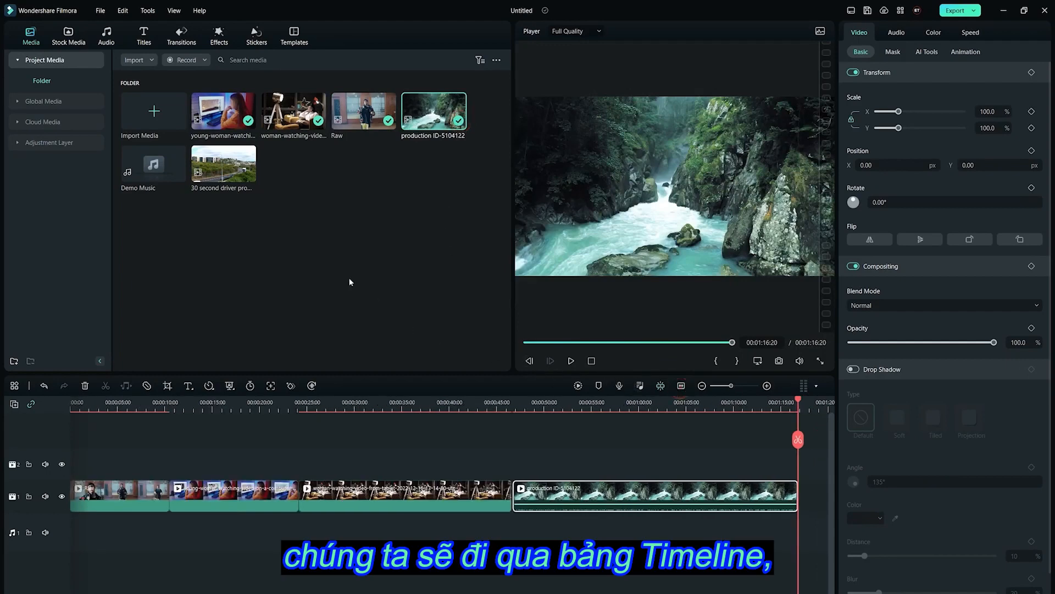
Step: Shift the production ID-5104122 clip against the preceding clip and place the 30 second driver promo clip on video track 2 above it
left_click_drag(540, 488, 531, 489)
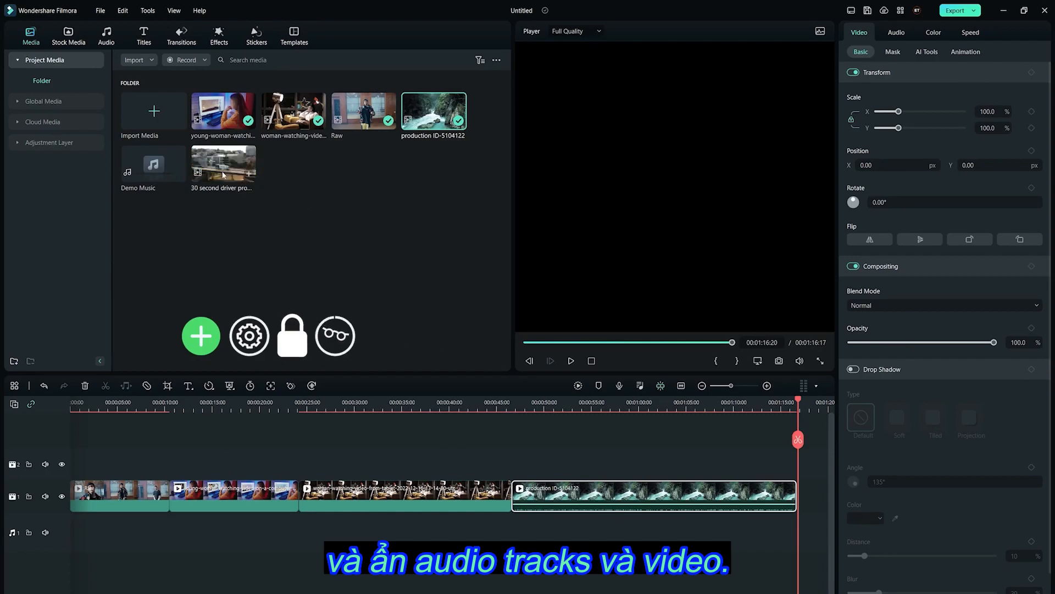
left_click_drag(224, 165, 460, 477)
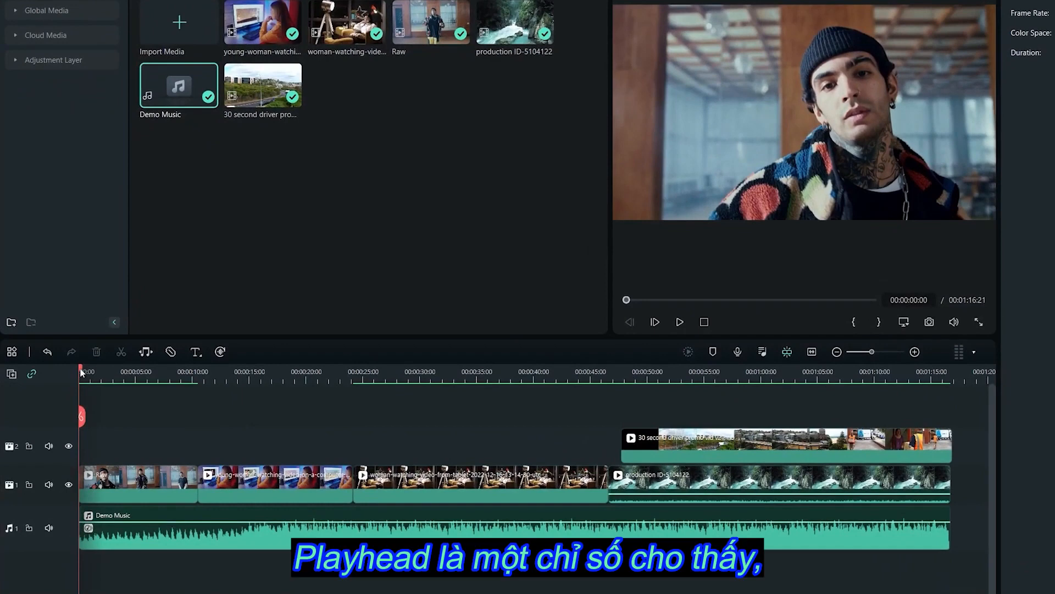
Step: Move the playhead to 00:00:21:01, and zoom the timeline in and back to fit the whole project
left_click_drag(81, 372, 319, 415)
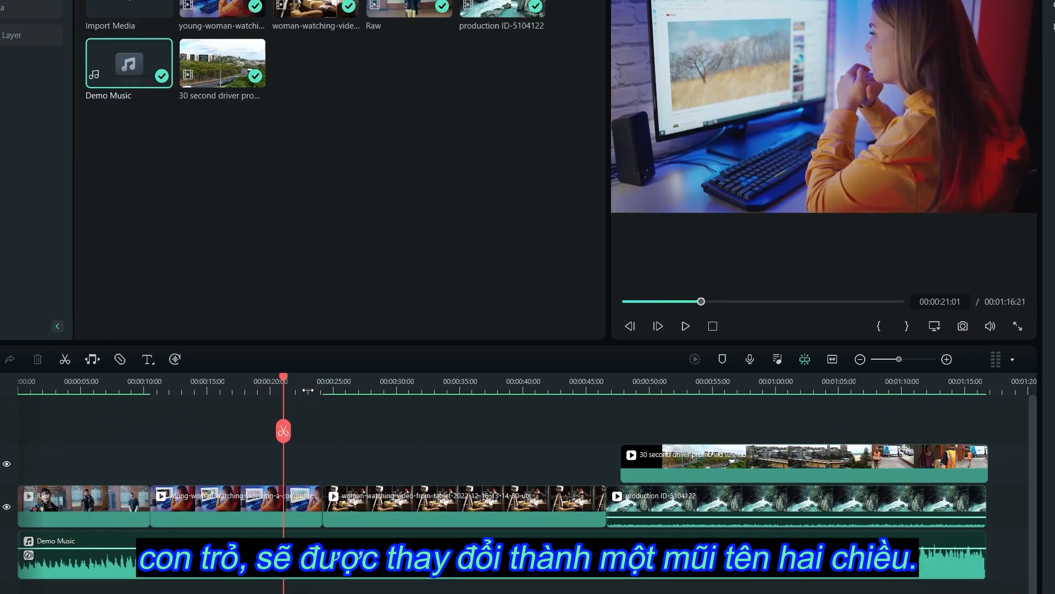
left_click_drag(308, 390, 394, 408)
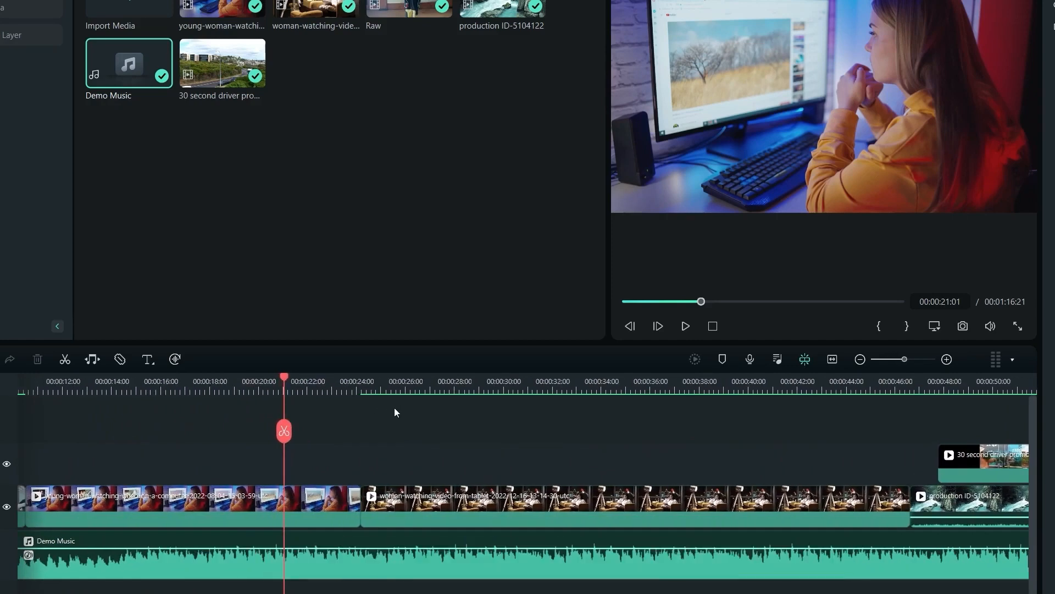
left_click(835, 360)
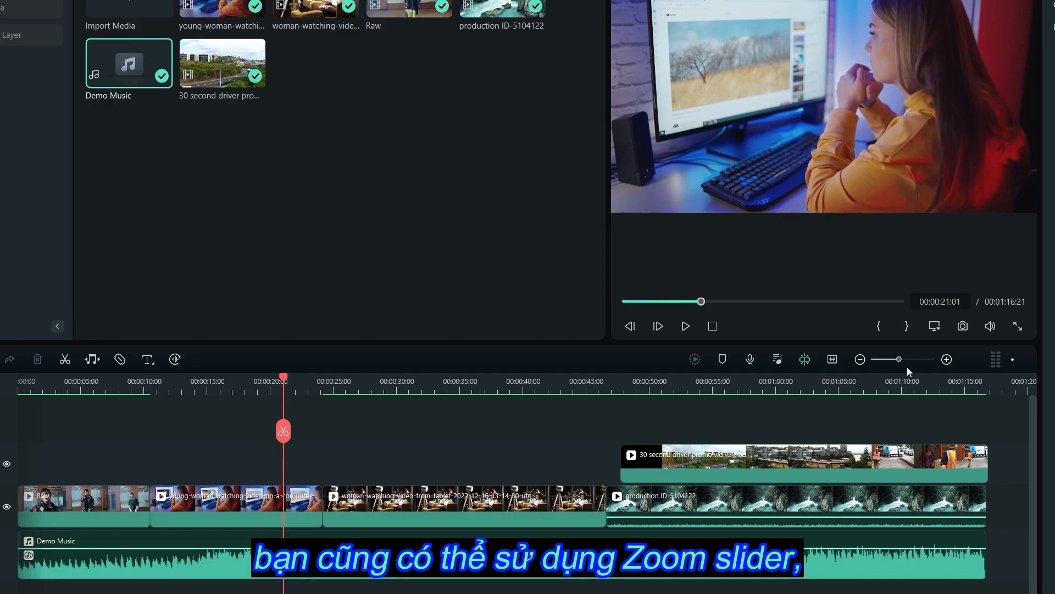
mouse_move(899, 359)
left_mouse_down()
mouse_move(889, 361)
mouse_move(905, 361)
left_mouse_up()
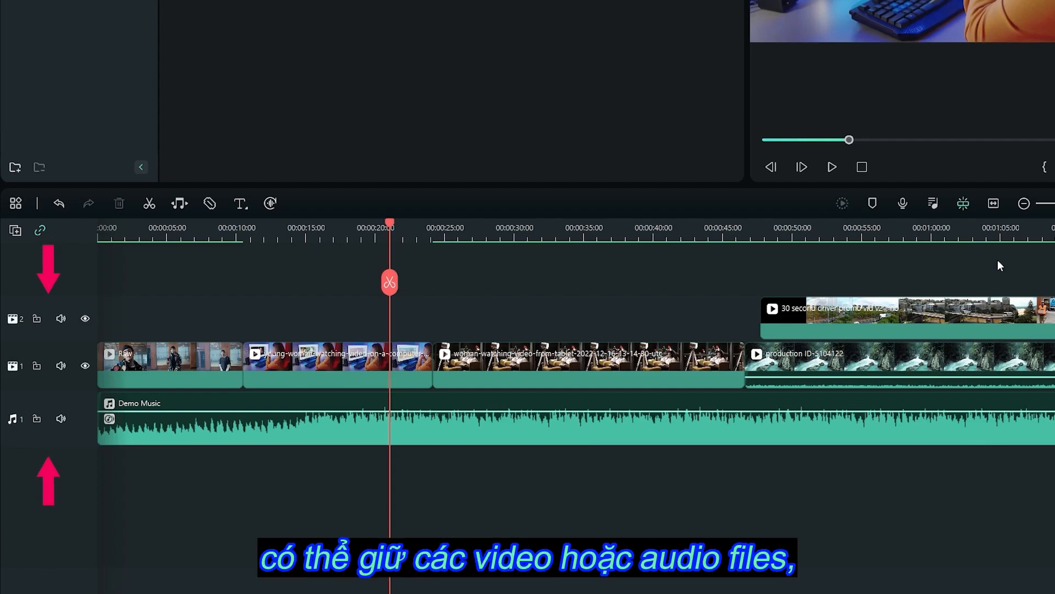
Step: Try to move the Demo Music clip onto a video track, and add the Blue city lights music on audio track 2 from the timeline start
left_click(663, 351)
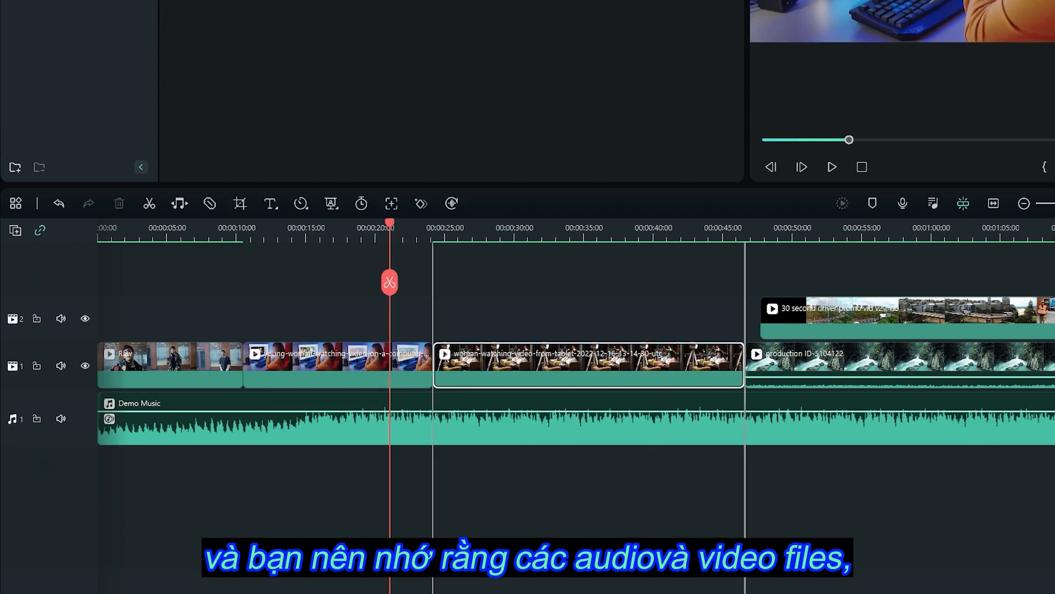
left_click_drag(611, 438, 591, 287)
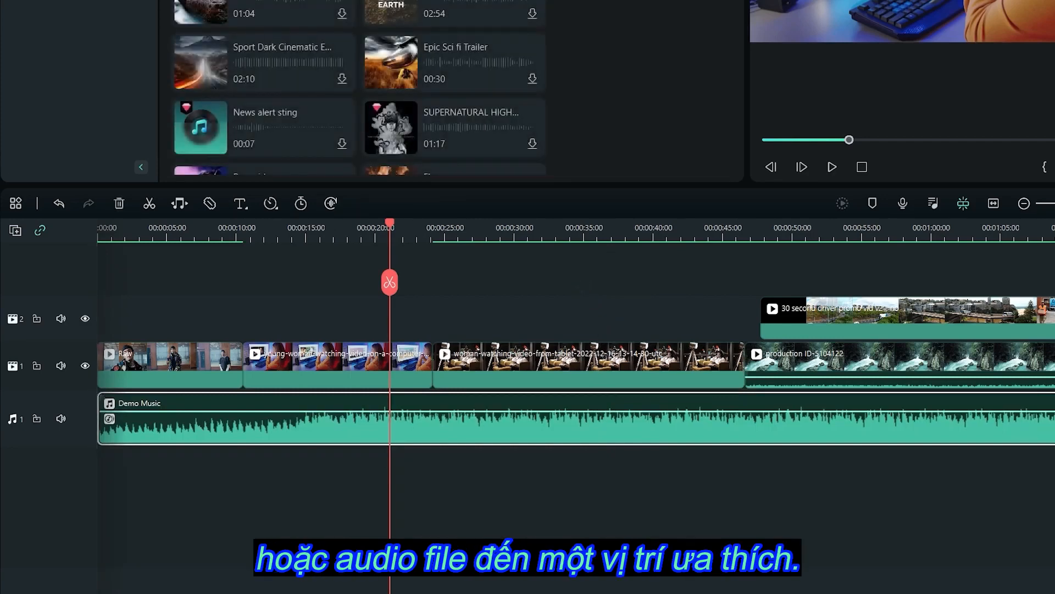
left_click_drag(307, 172, 105, 471)
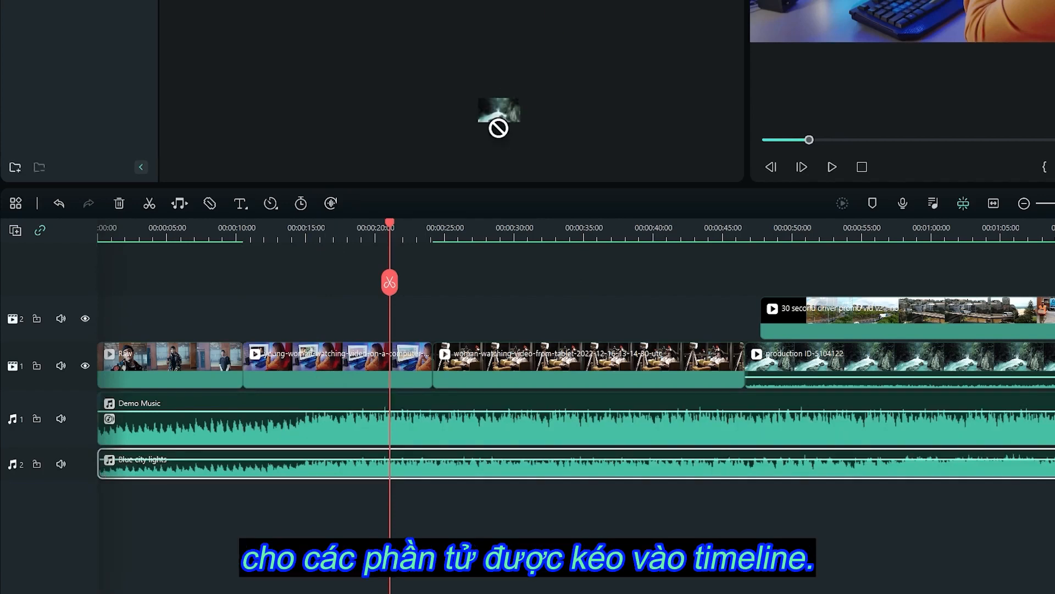
Step: Place a second production ID-5104122 clip on video track 2 at about 00:00:17 and undo the placement
left_click_drag(495, 109, 321, 318)
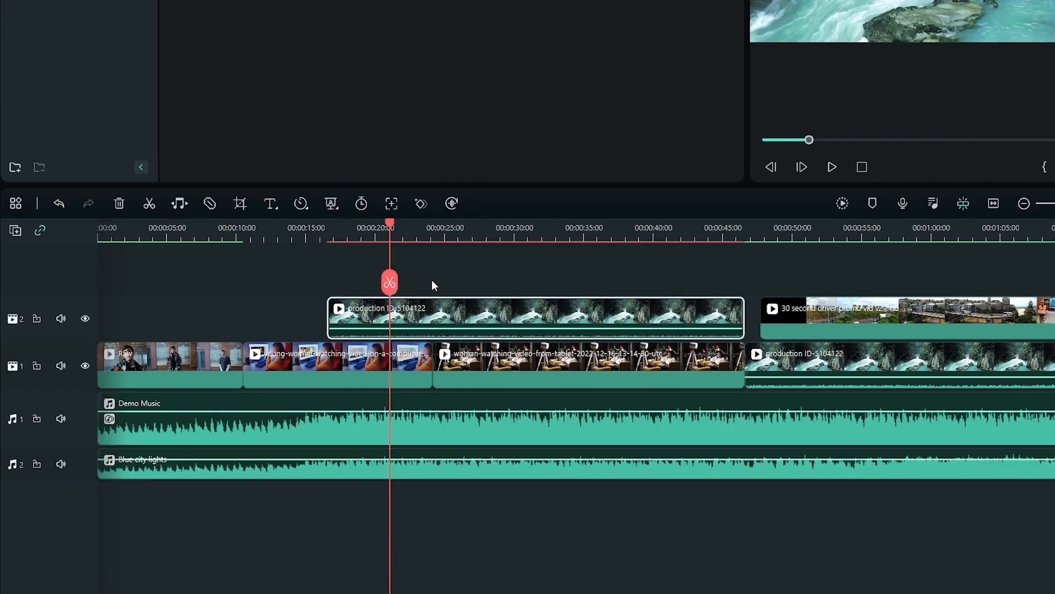
key("ctrl+z")
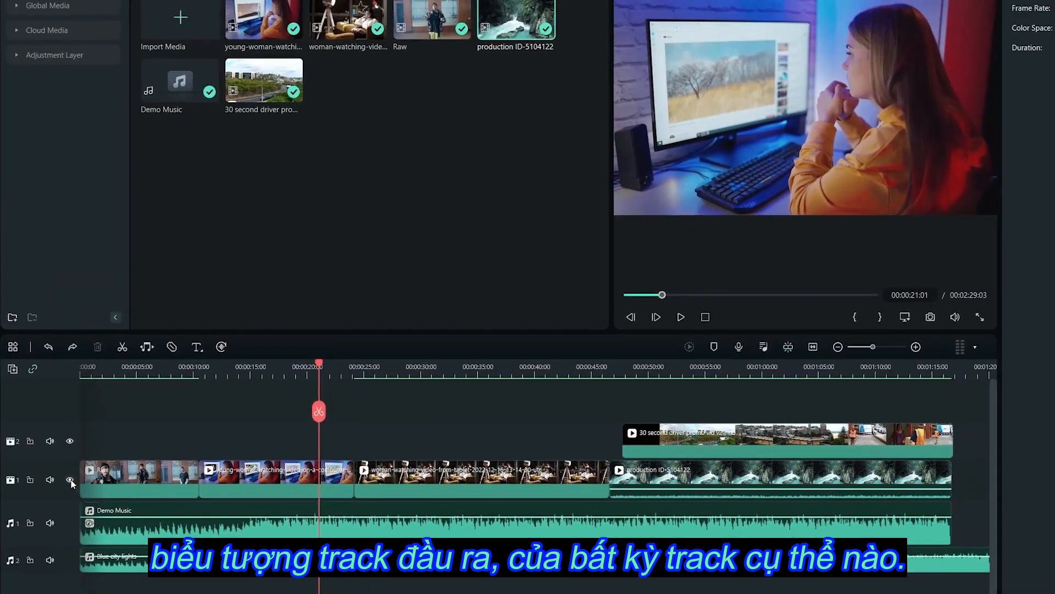
Step: Hide video tracks 1 and 2, and mute and unmute both audio tracks
left_click(70, 480)
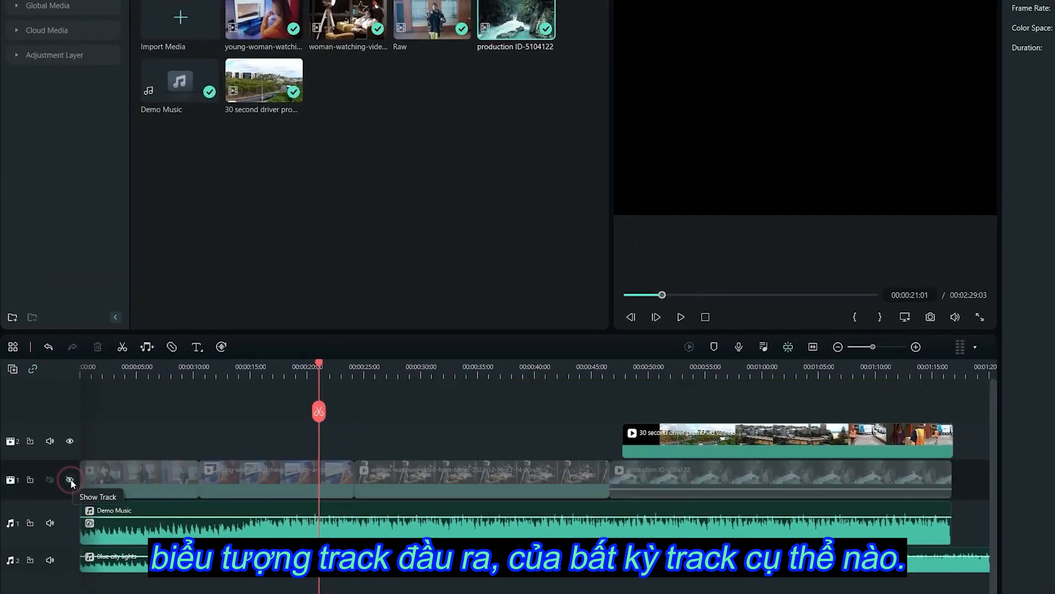
left_click(68, 442)
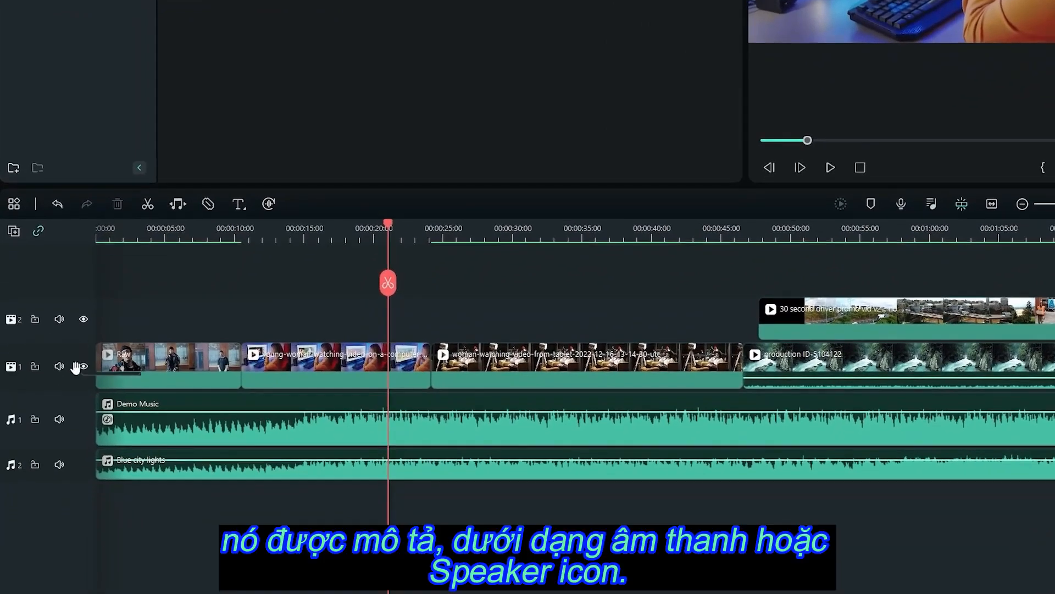
left_click(58, 419)
left_click(59, 465)
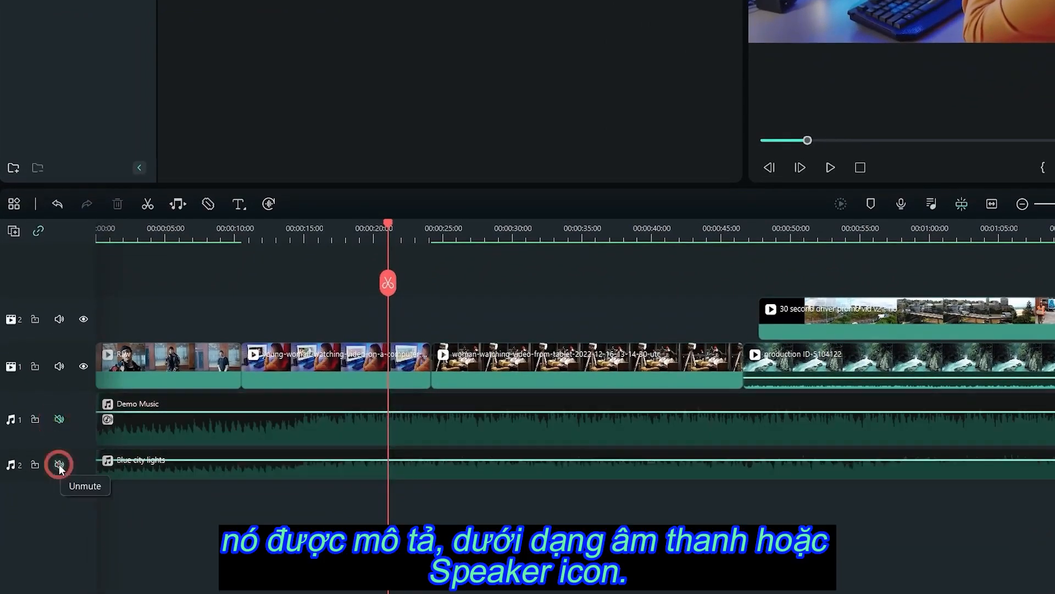
left_click(59, 464)
left_click(59, 419)
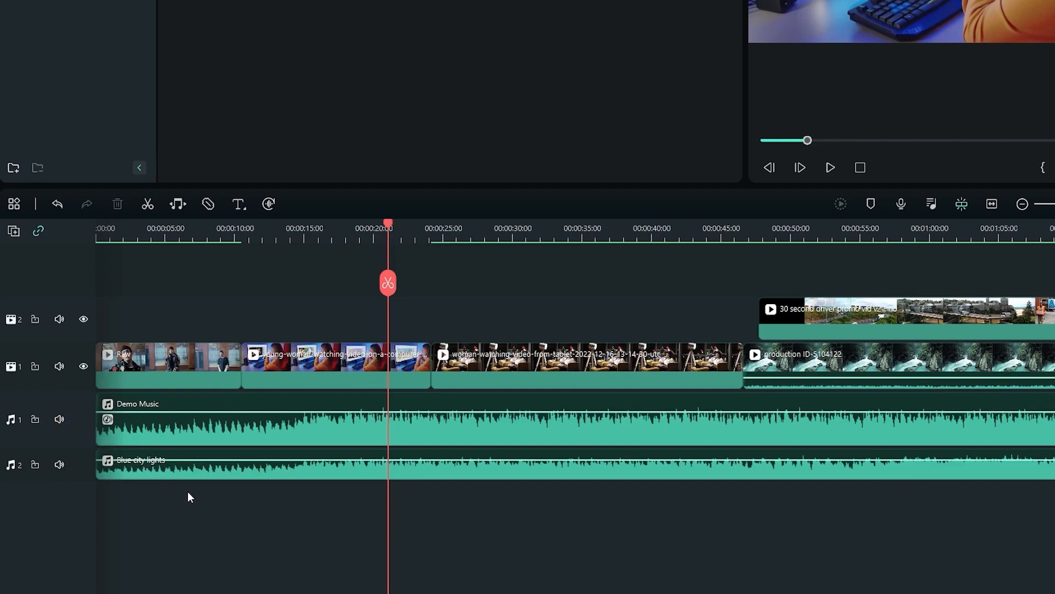
Step: Lock both audio tracks and video track 1, and move the 30 second driver promo clip on video track 2 to about 00:00:14
left_click(35, 420)
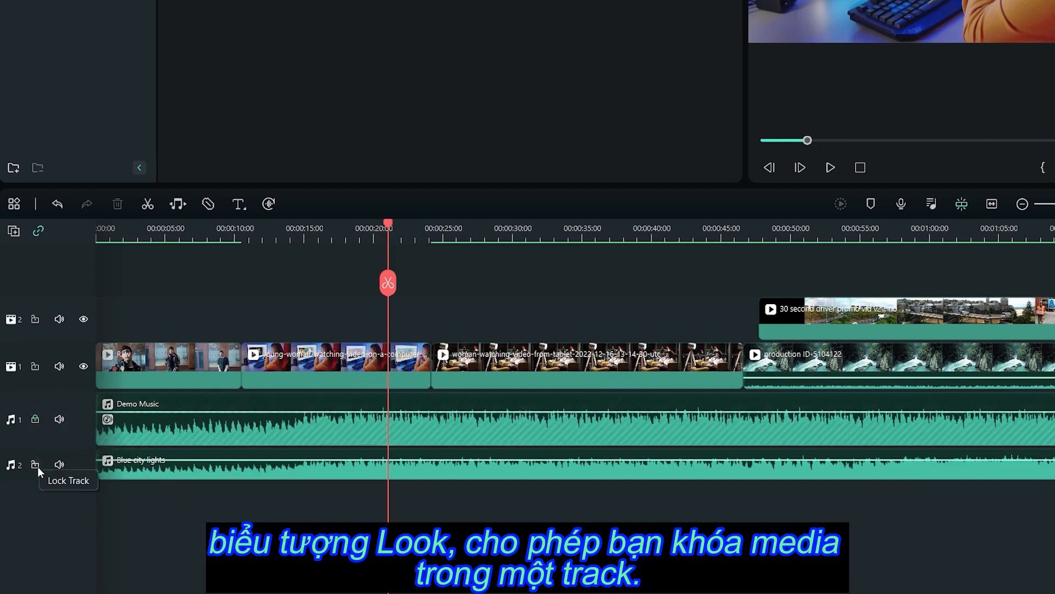
left_click(35, 465)
left_click(35, 366)
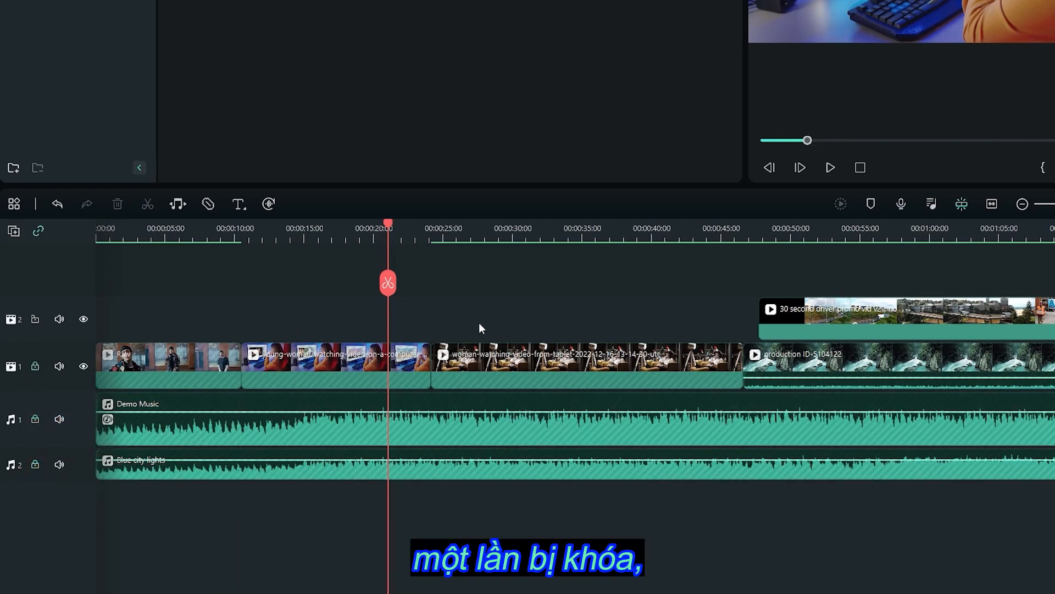
left_click_drag(779, 312, 309, 311)
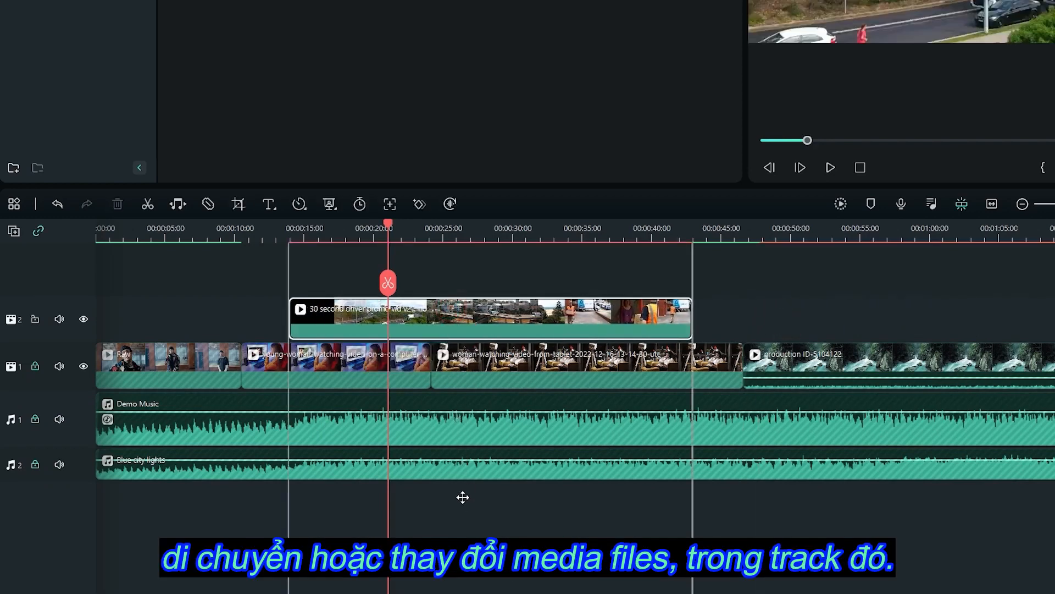
left_click_drag(442, 318, 492, 318)
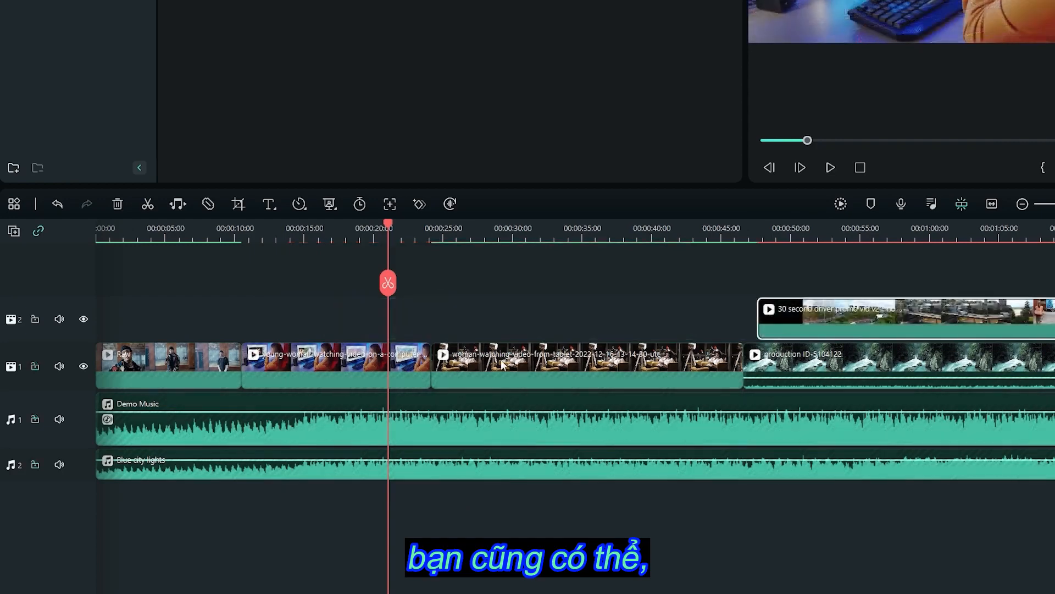
Step: Mark the young-woman-watching clip on video track 1 with the purple color
left_click(342, 360)
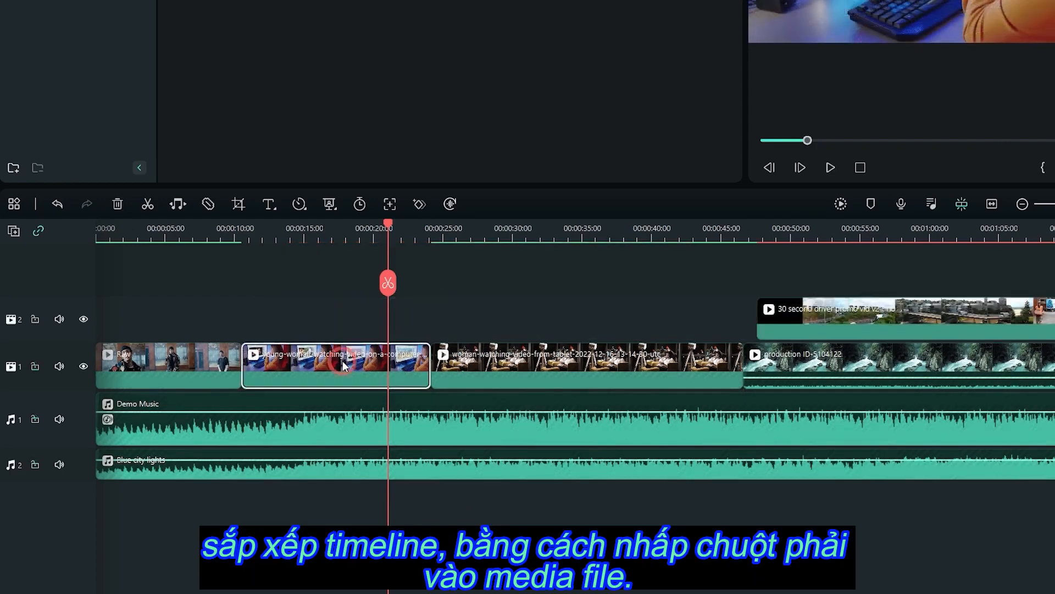
right_click(342, 361)
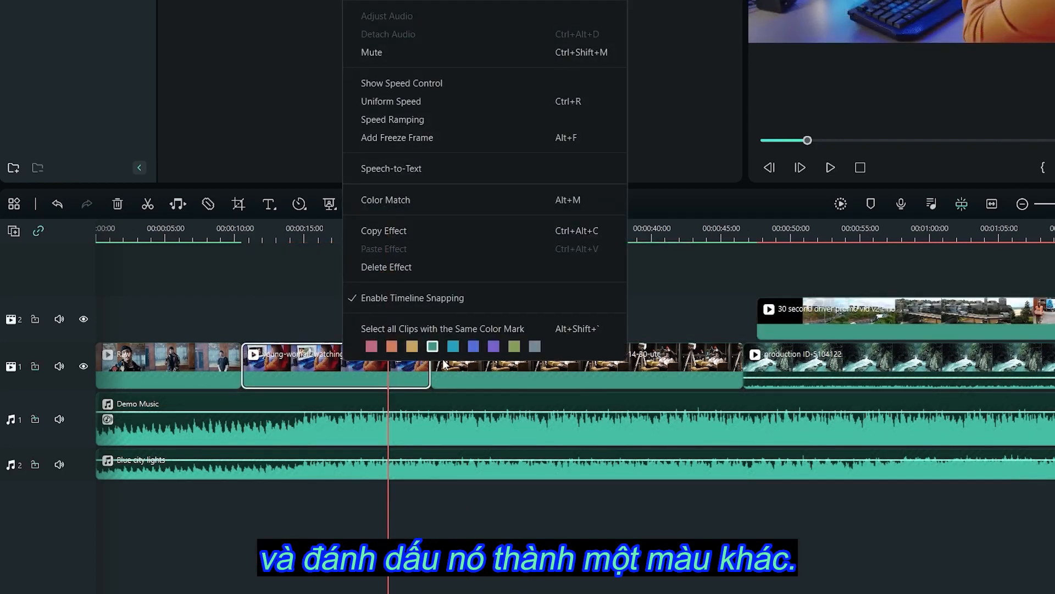
left_click(495, 346)
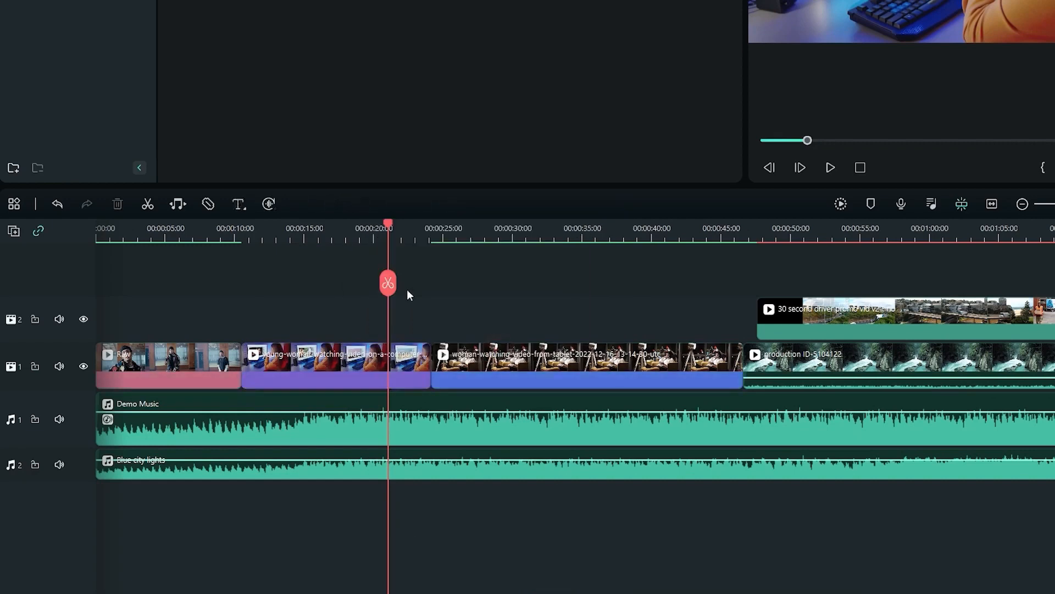
Step: Add a marker to the young-woman-watching clip on video track 1 at about 00:00:19
left_click_drag(388, 223, 361, 227)
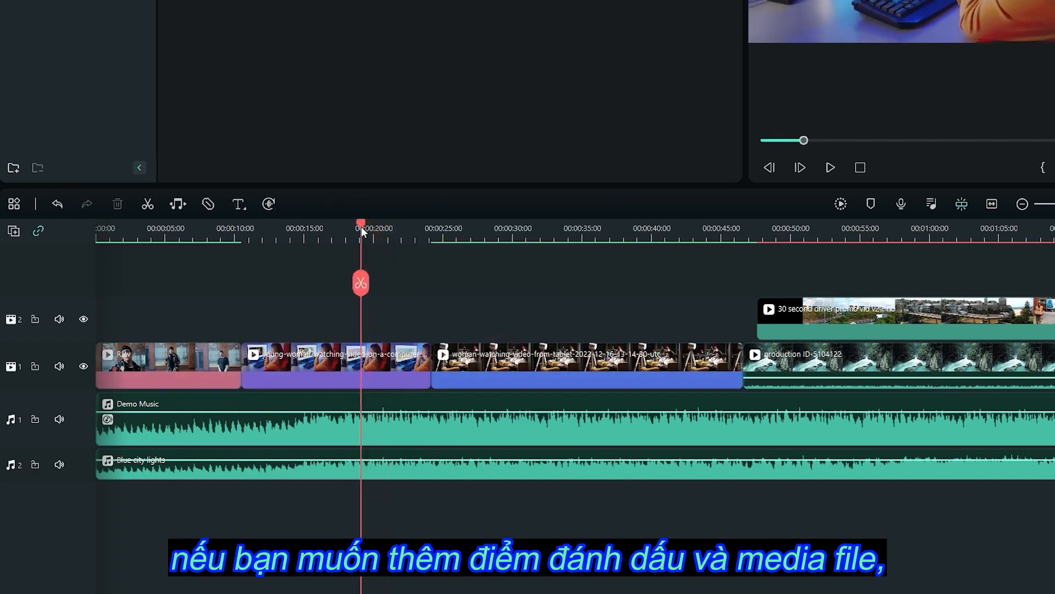
left_click(405, 355)
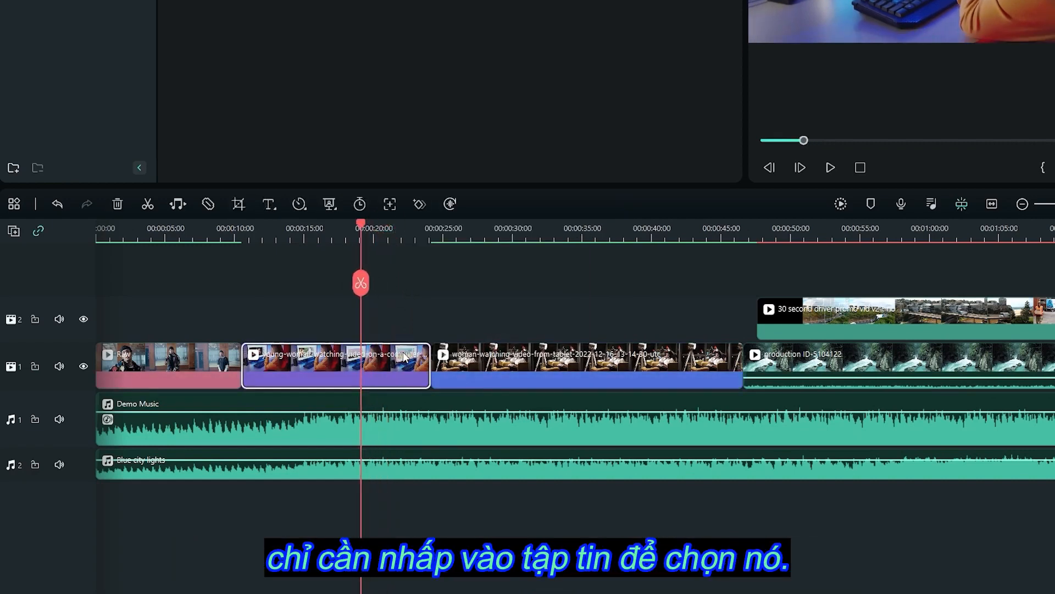
left_click(868, 205)
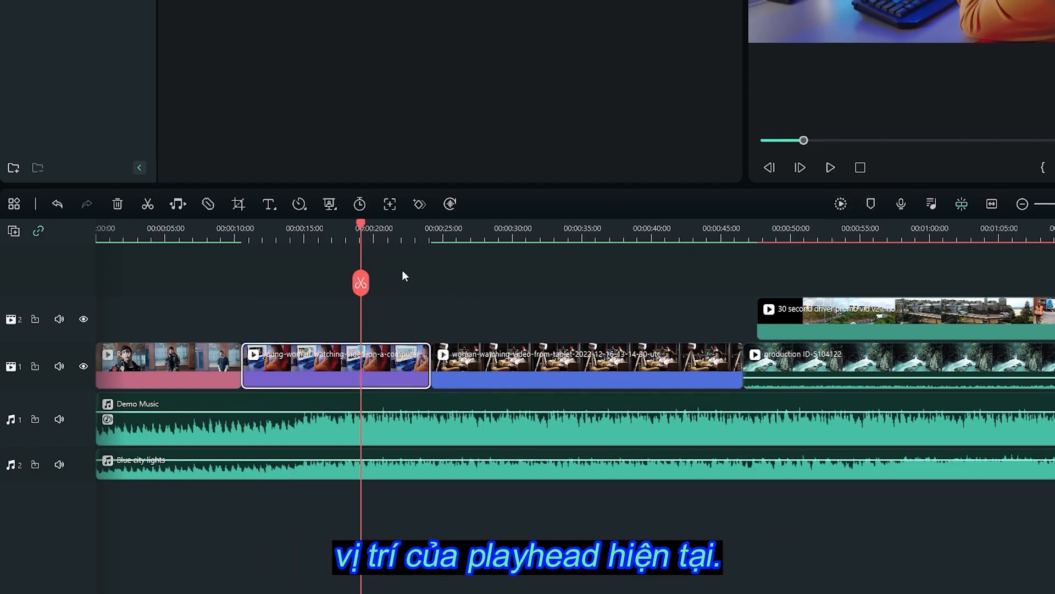
Step: Name the young-woman-watching clip's marker "Watching Video", add the comment "Do not edit this part." and color it yellow
left_click(353, 223)
left_click_drag(385, 234, 616, 232)
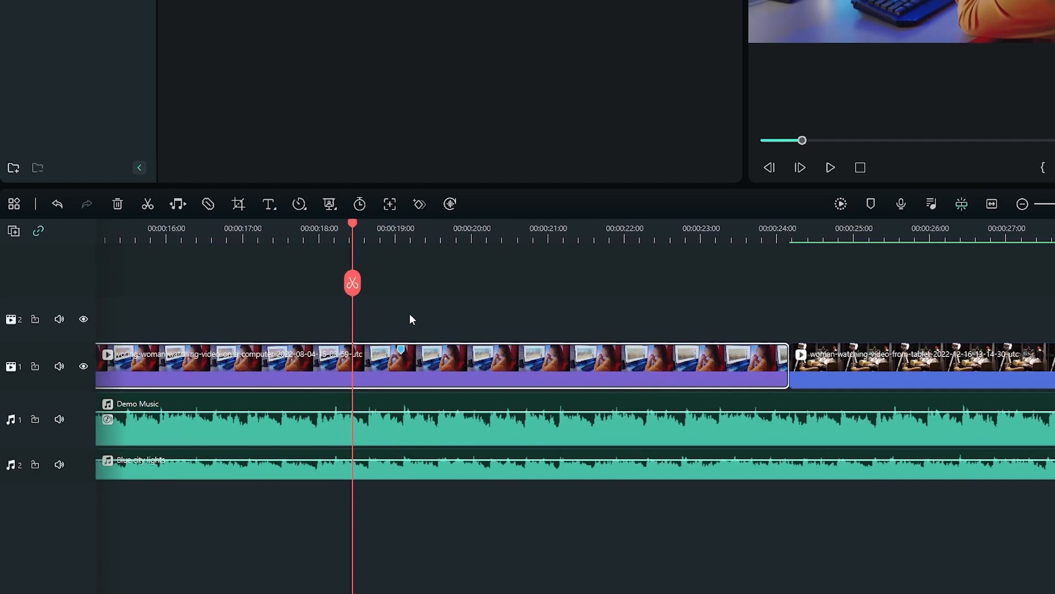
double_click(402, 349)
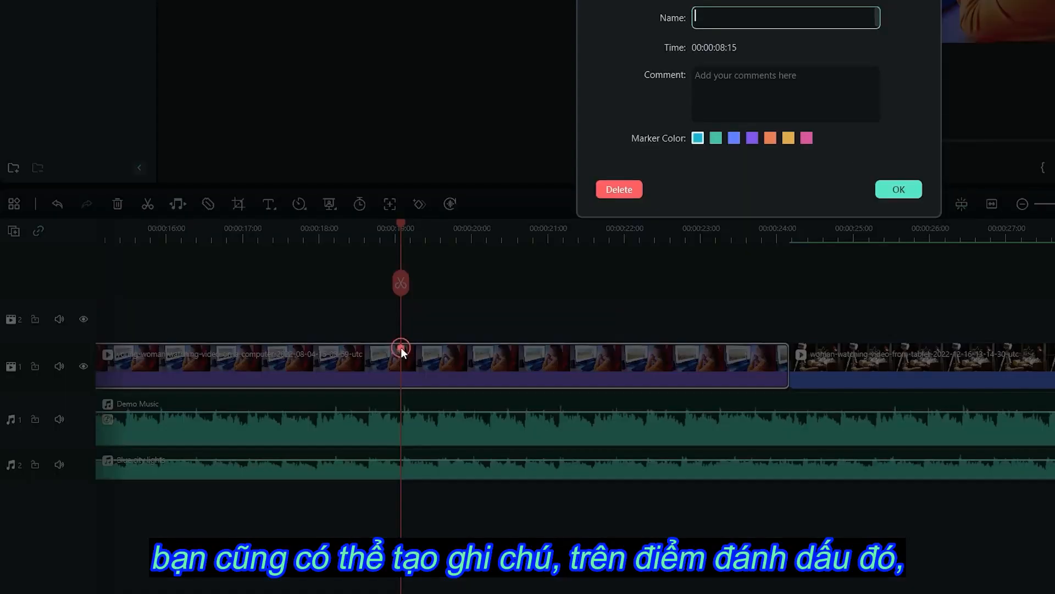
type("Watching Video")
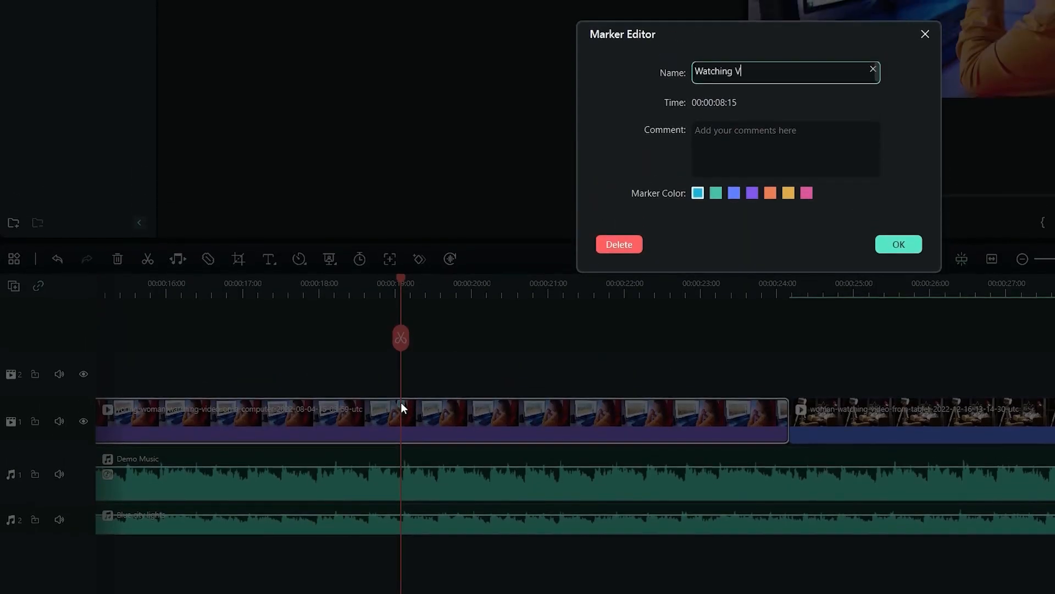
left_click(770, 151)
type("Do not edit this part.")
left_click(789, 193)
left_click(899, 244)
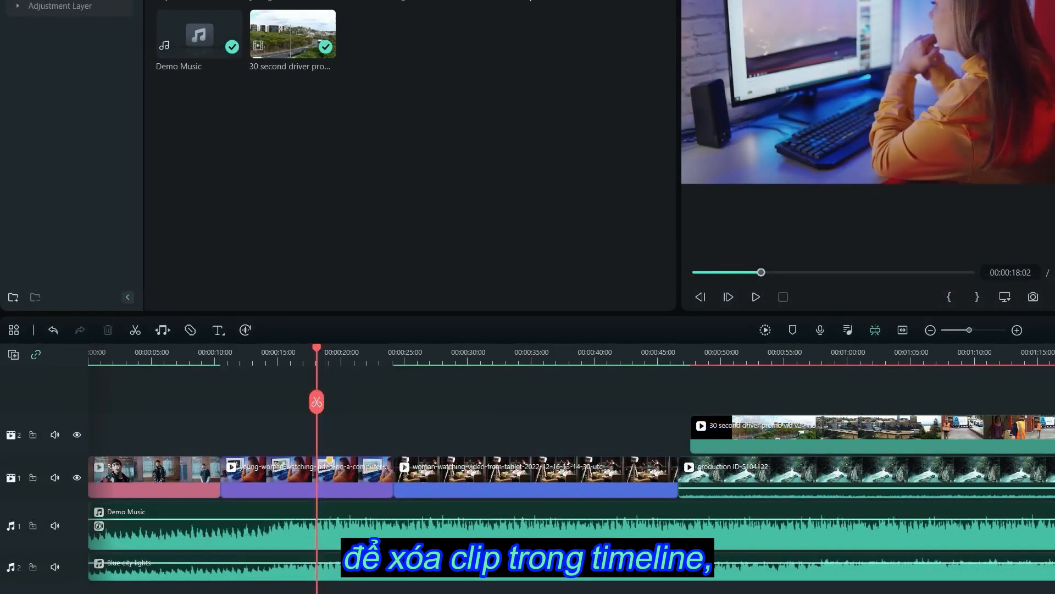
Step: Delete the 30 second driver promo clip from video track 2
left_click(747, 441)
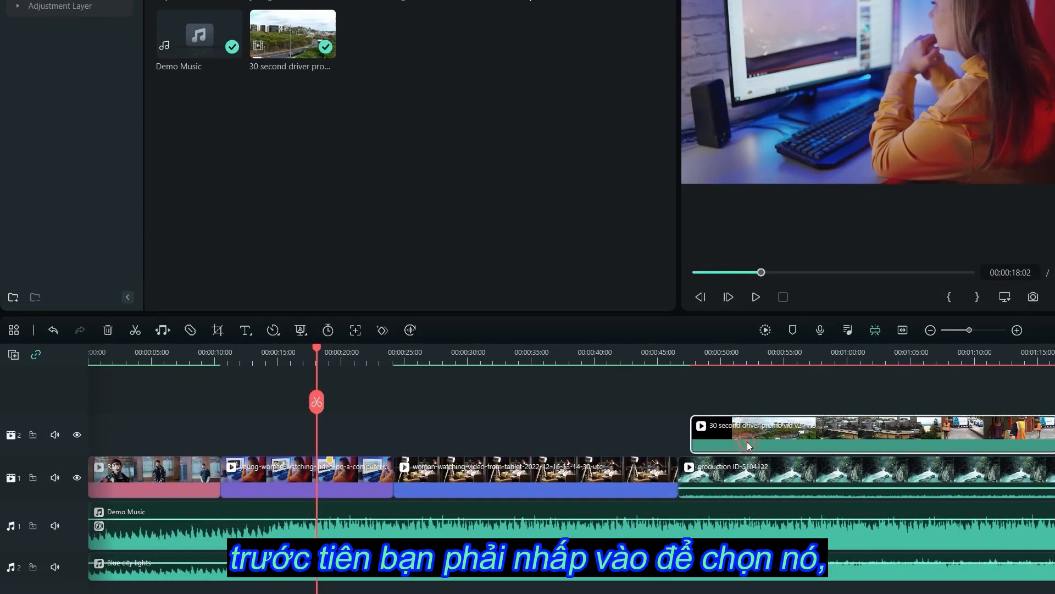
left_click(110, 334)
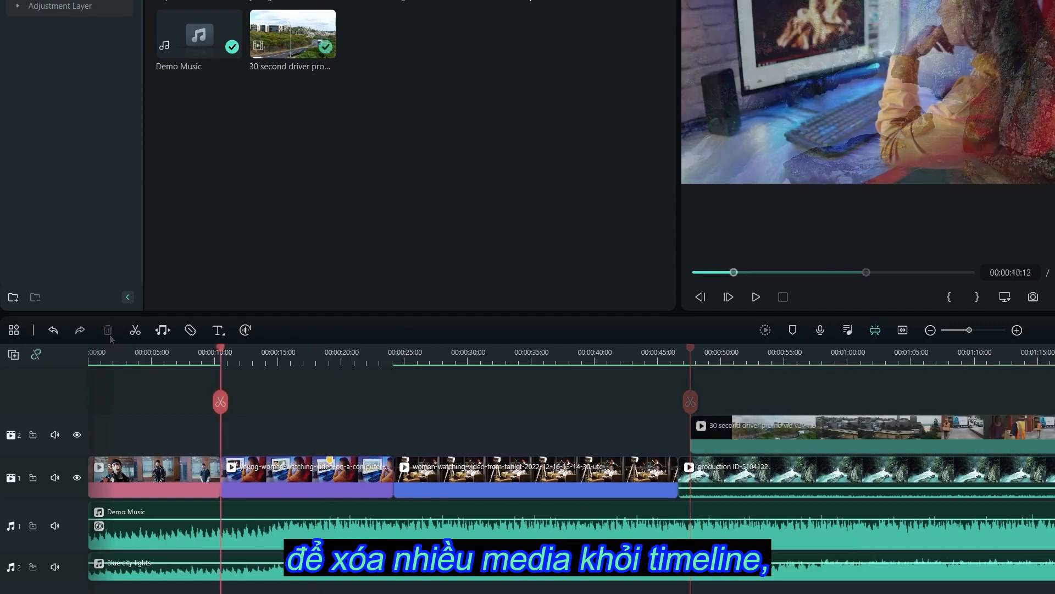
Step: Delete the young-woman-watching clip and the 30 second driver promo clip together, and undo the deletion
left_click(345, 475)
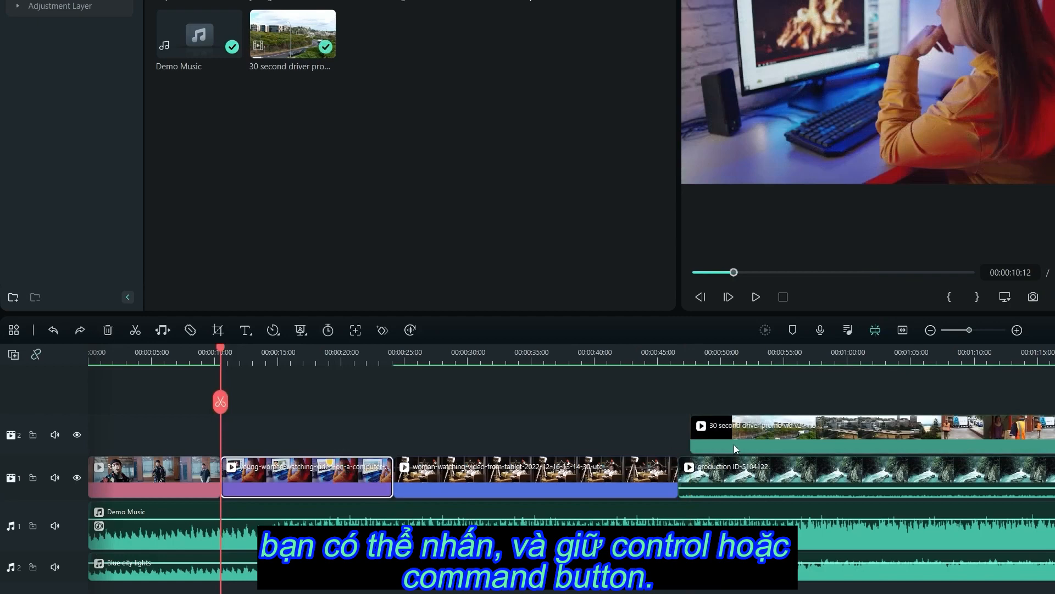
left_click(753, 434, "ctrl")
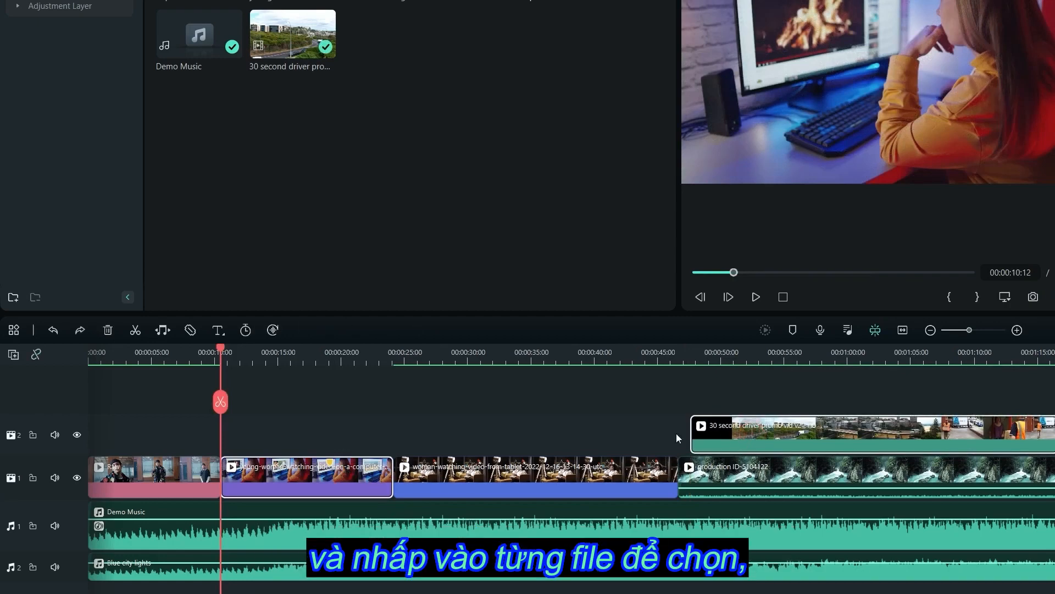
left_click(112, 337)
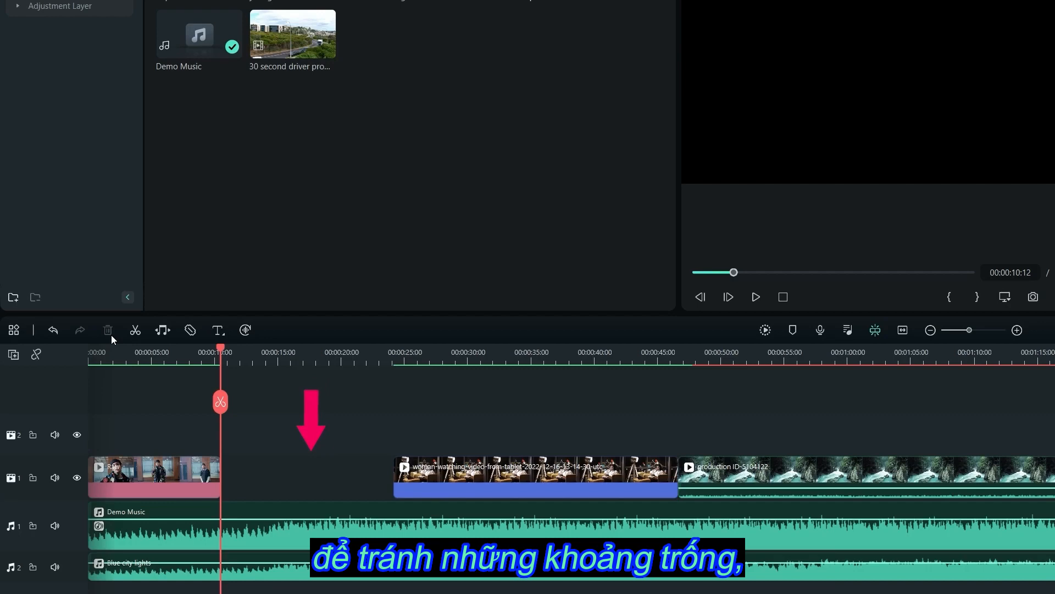
key("ctrl+z")
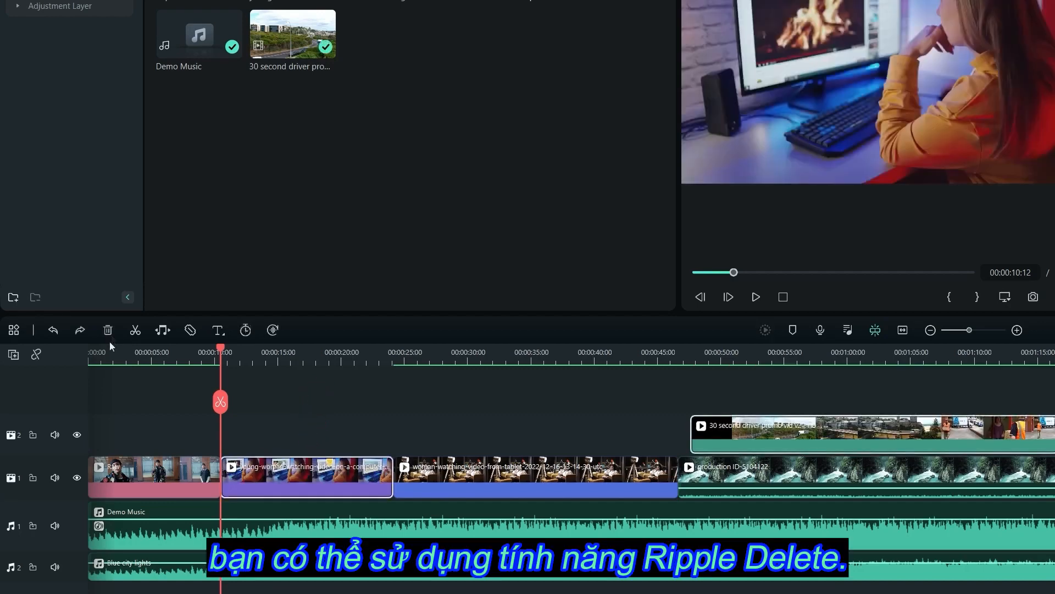
Step: Ripple delete the selected young-woman-watching and 30 second driver promo clips, and undo the ripple delete
right_click(316, 480)
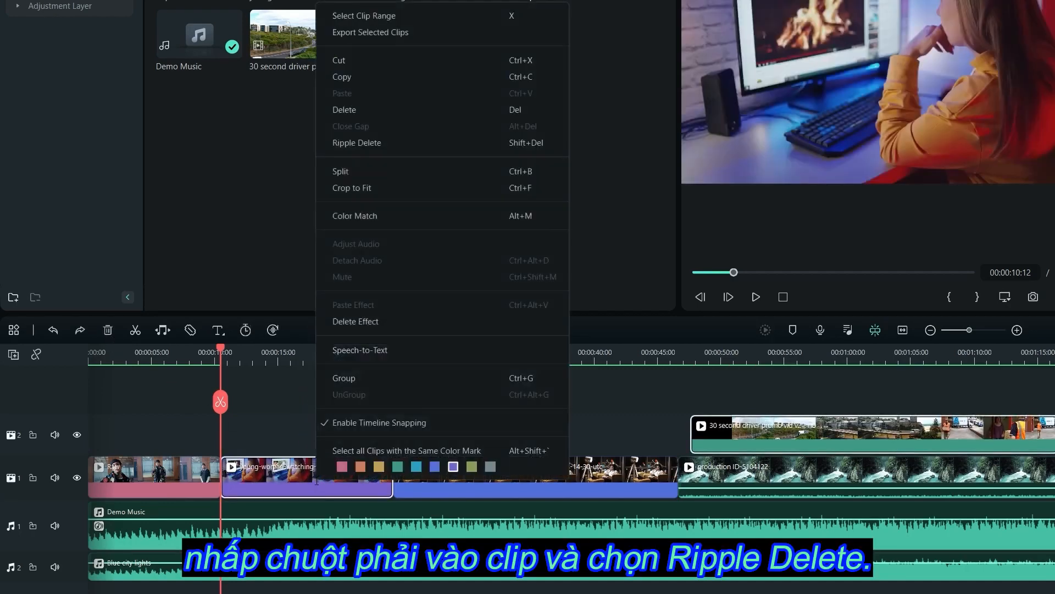
left_click(420, 144)
key("ctrl+z")
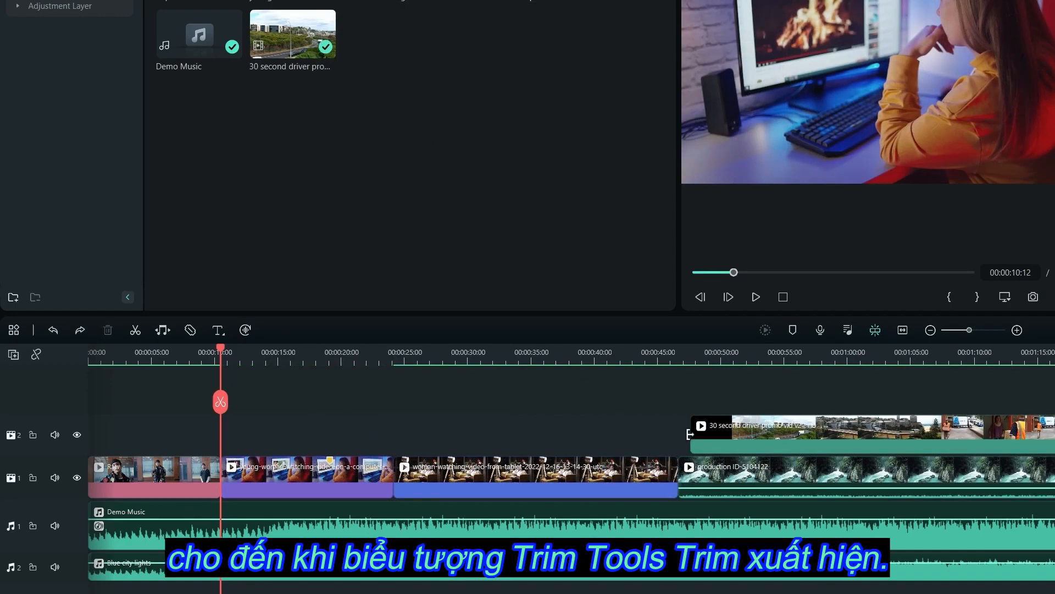
Step: Try trimming the start edge of the 30 second driver promo clip on video track 2
mouse_move(690, 434)
left_mouse_down()
mouse_move(794, 436)
mouse_move(689, 435)
mouse_move(688, 444)
left_mouse_up()
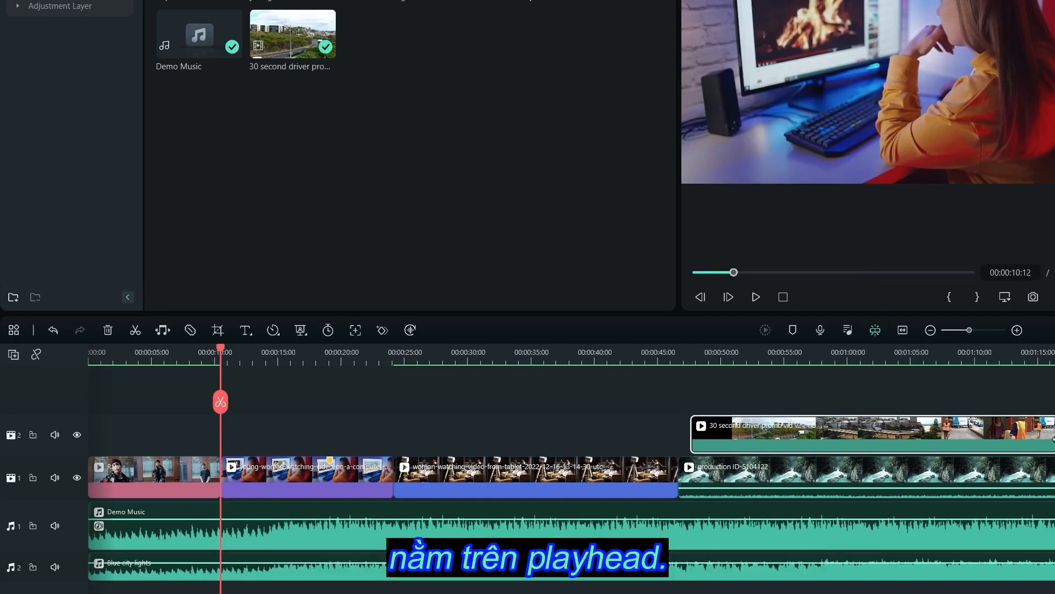
Step: Split the woman-watching-video-from-tablet clip on video track 1 at 00:00:28:19
left_click(325, 361)
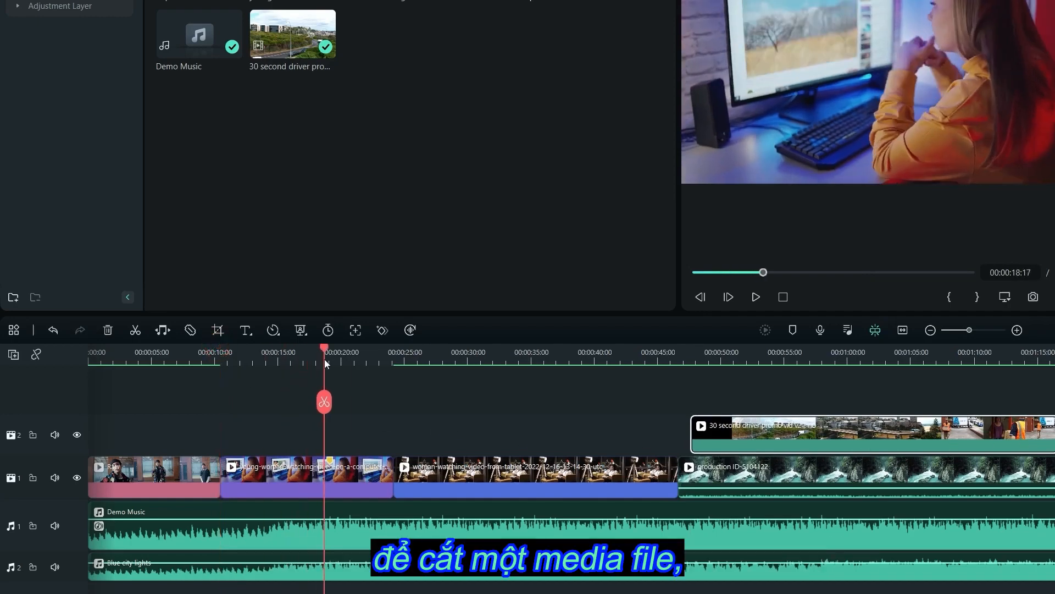
left_click_drag(325, 359, 452, 371)
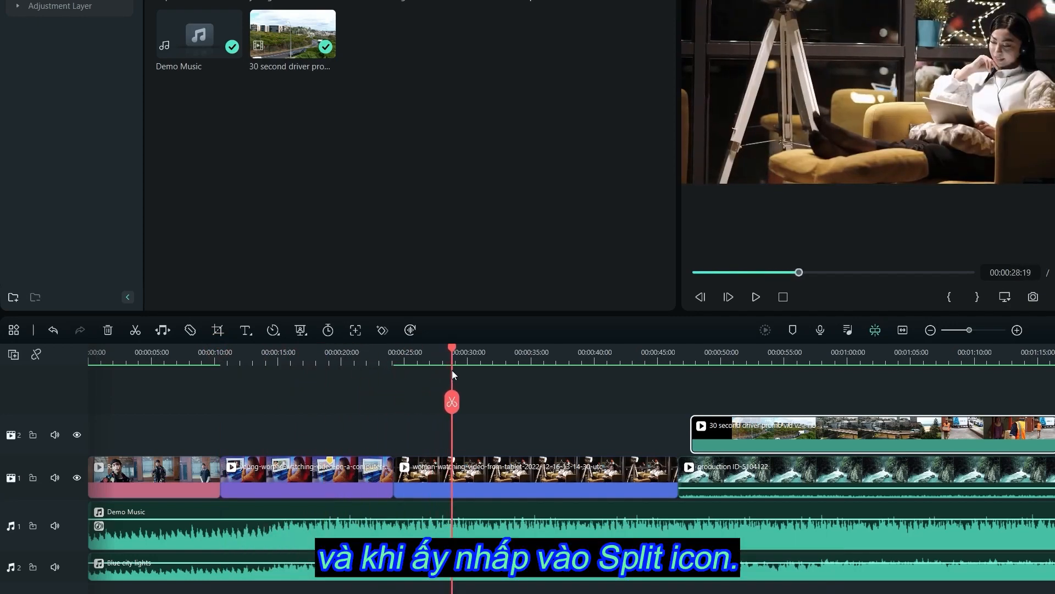
left_click(450, 402)
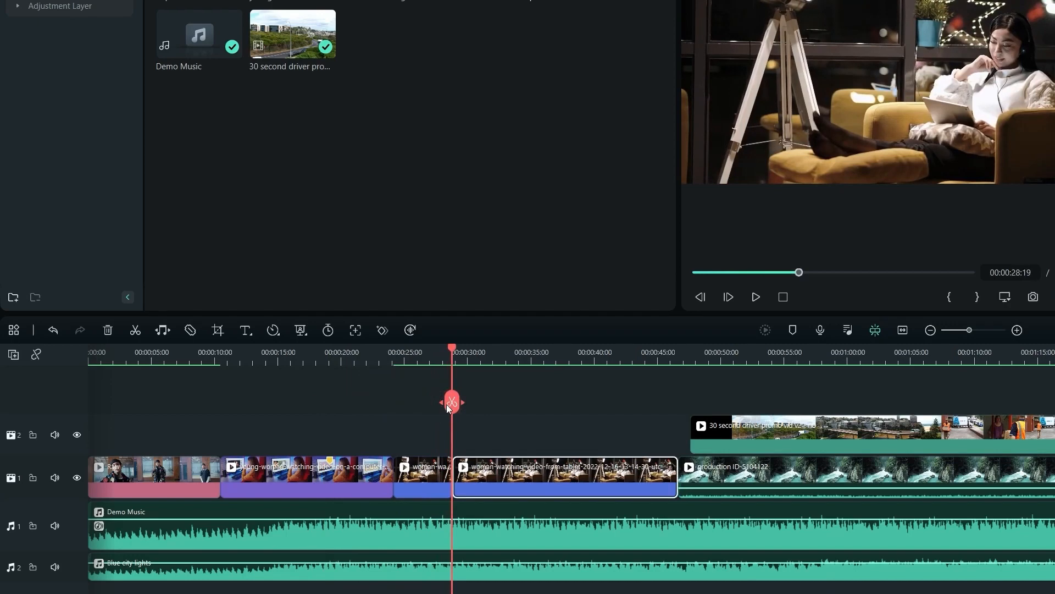
Step: Split the second part of the woman-watching clip at 00:00:35:09 twice, undoing the split each time
left_click_drag(452, 350, 536, 352)
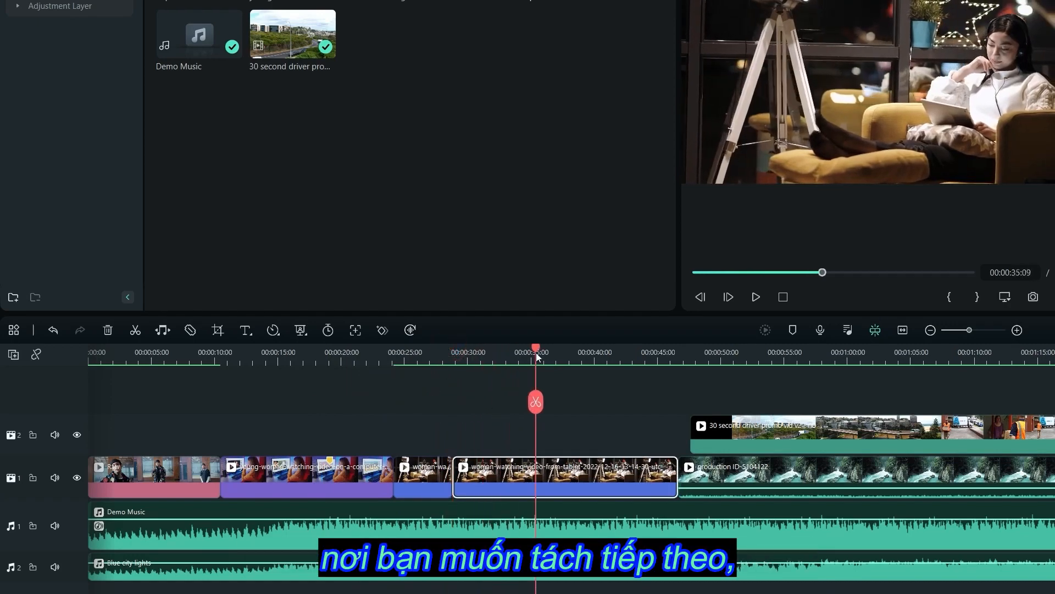
left_click(536, 402)
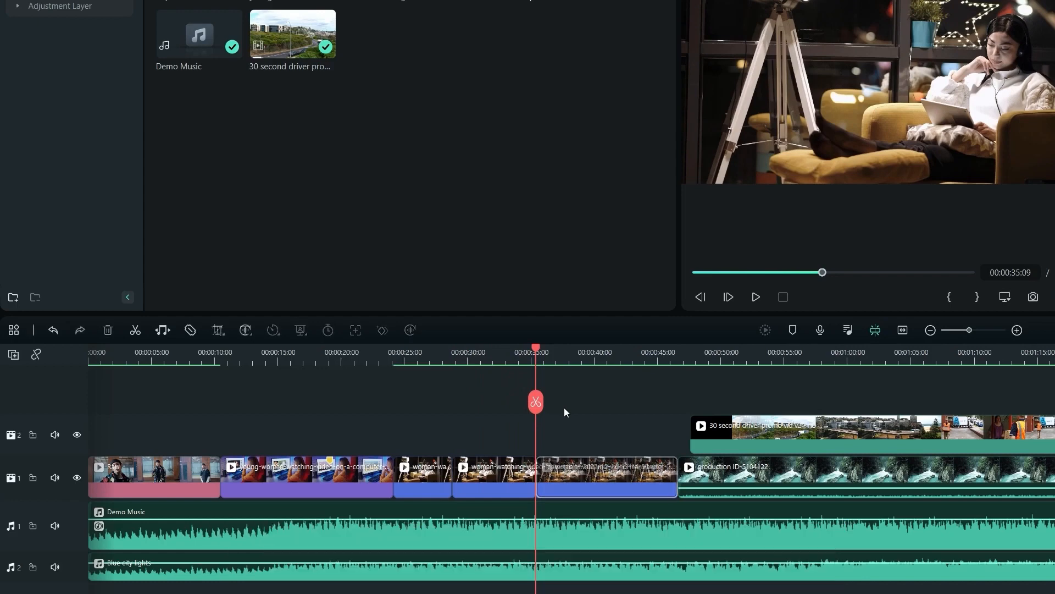
key("ctrl+z")
right_click(548, 469)
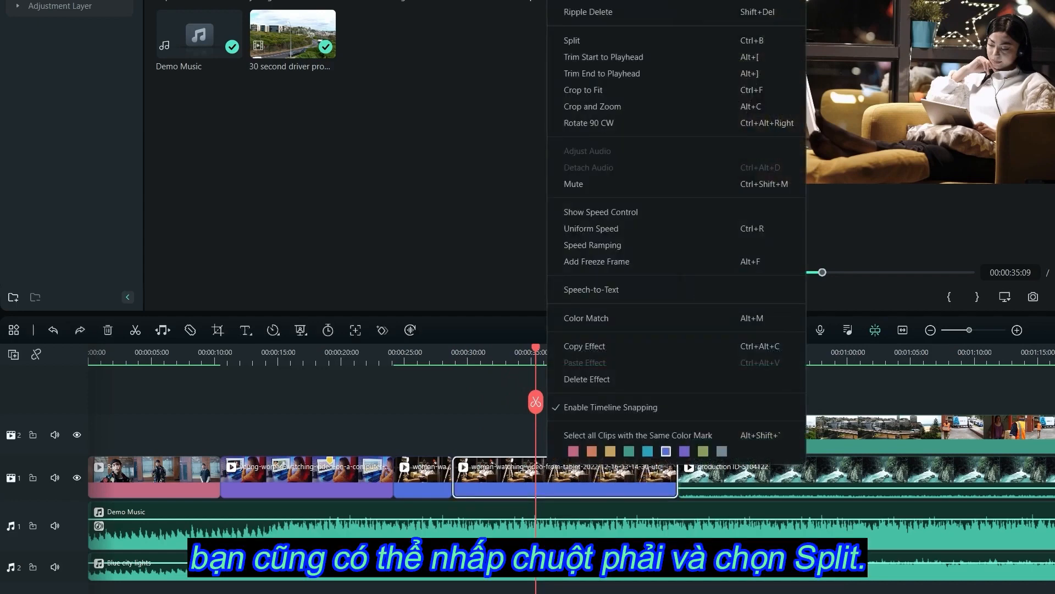
left_click(660, 43)
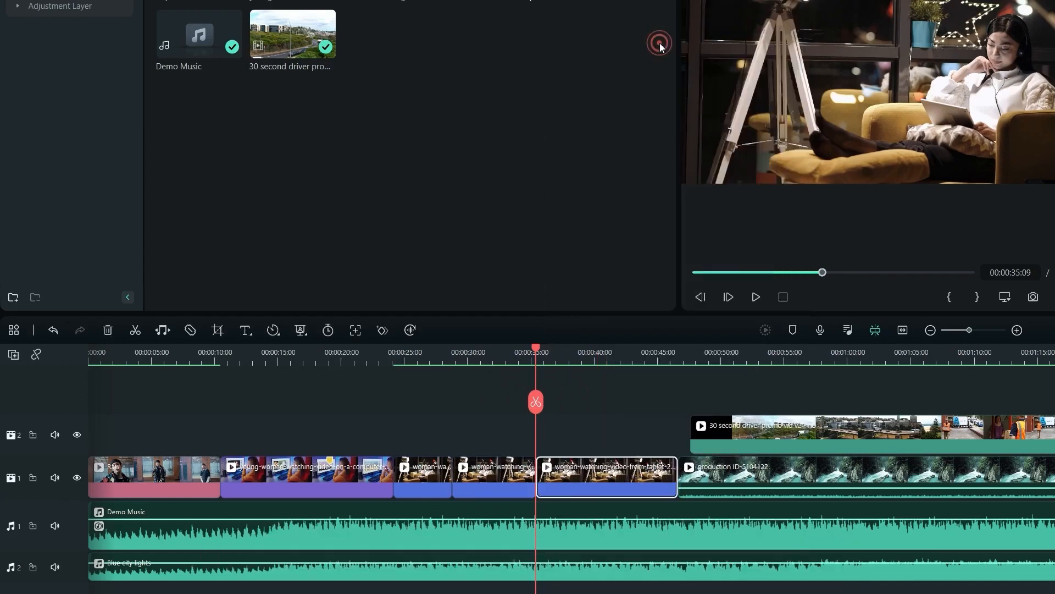
key("ctrl+z")
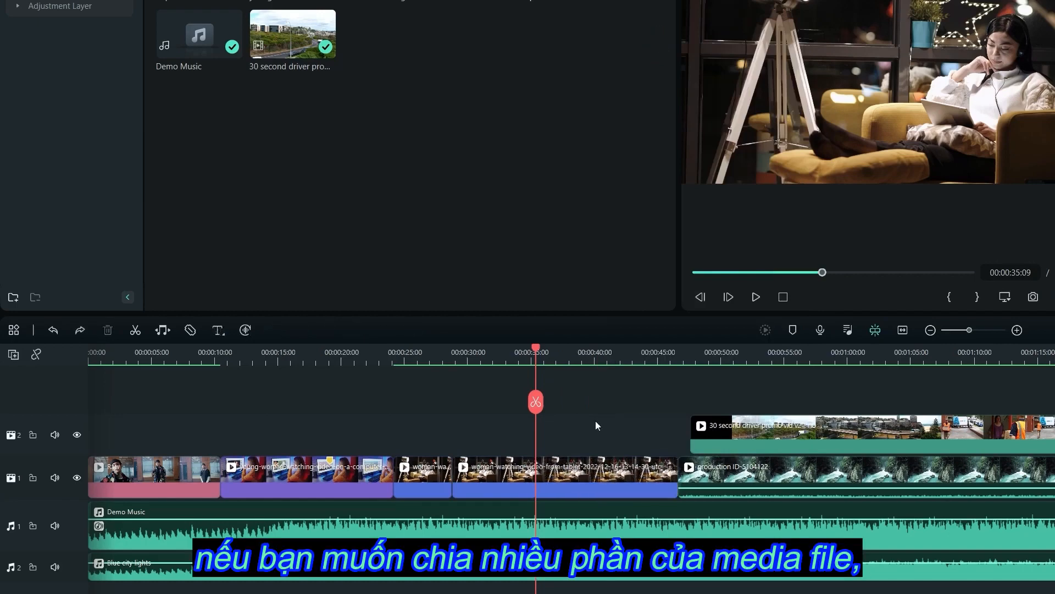
Step: Use Quick Split to cut the woman-watching clip at four points and the production, driver promo and Demo Music clips once each
left_click(190, 337)
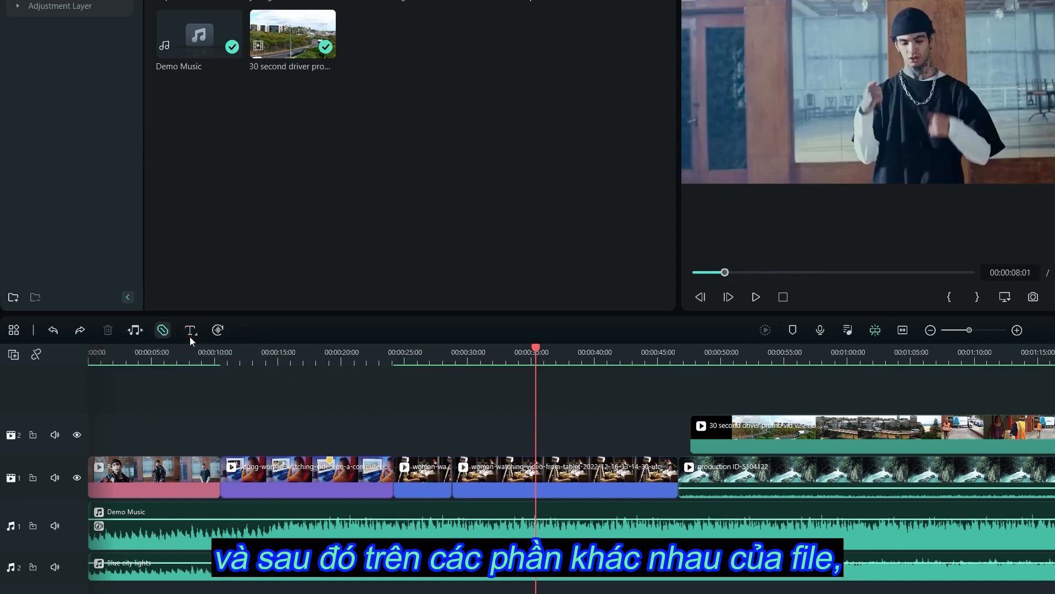
left_click(481, 479)
left_click(517, 486)
left_click(569, 478)
left_click(635, 476)
left_click(748, 478)
left_click(818, 438)
left_click(795, 536)
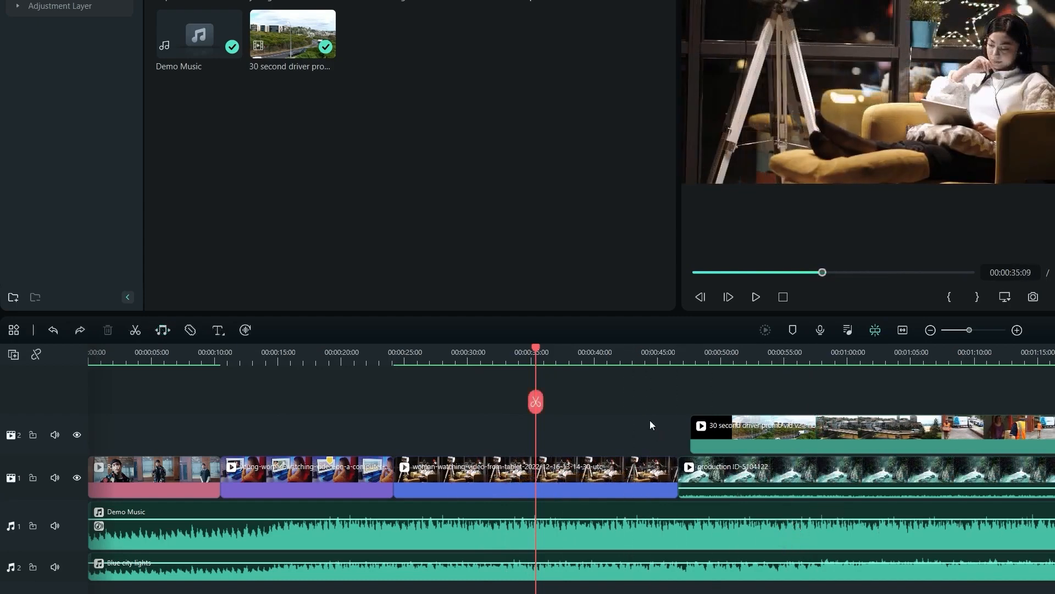
Step: Copy the woman-watching-video-from-tablet clip and paste it at 00:01:19:17, past the end of the existing clips
left_click(588, 476)
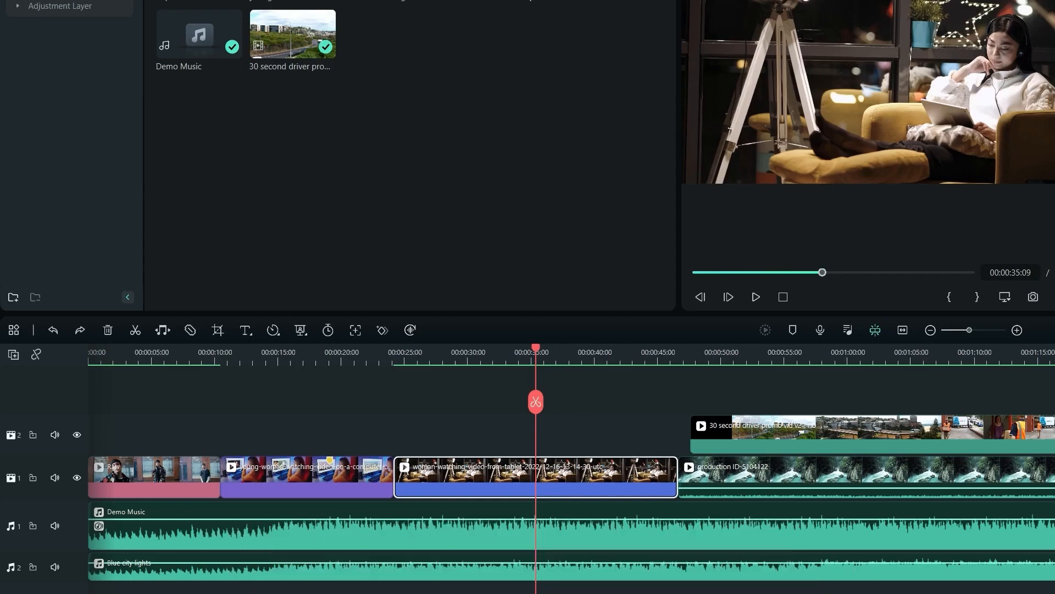
right_click(588, 476)
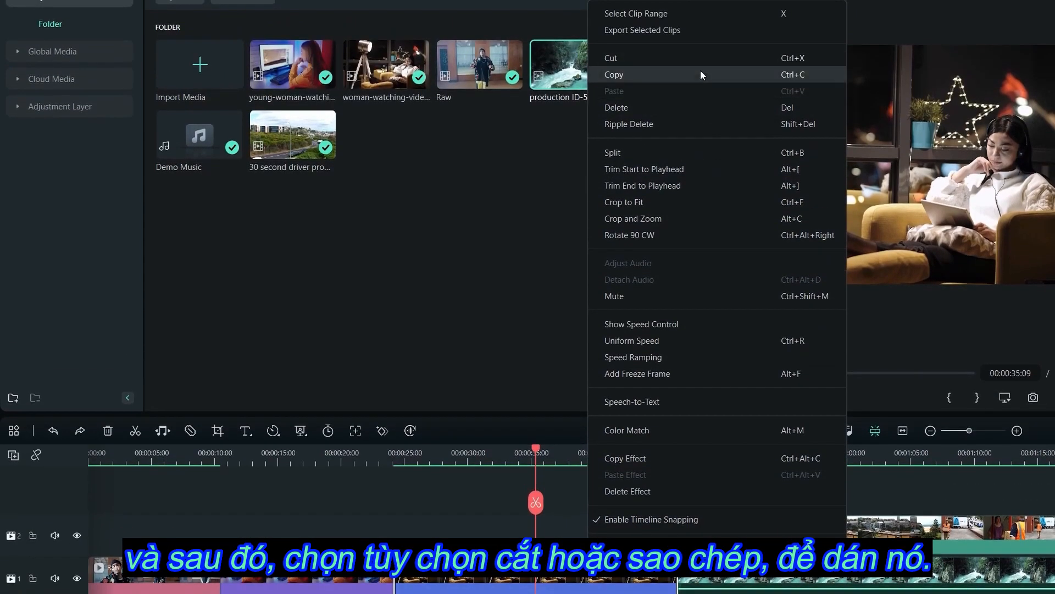
left_click(700, 71)
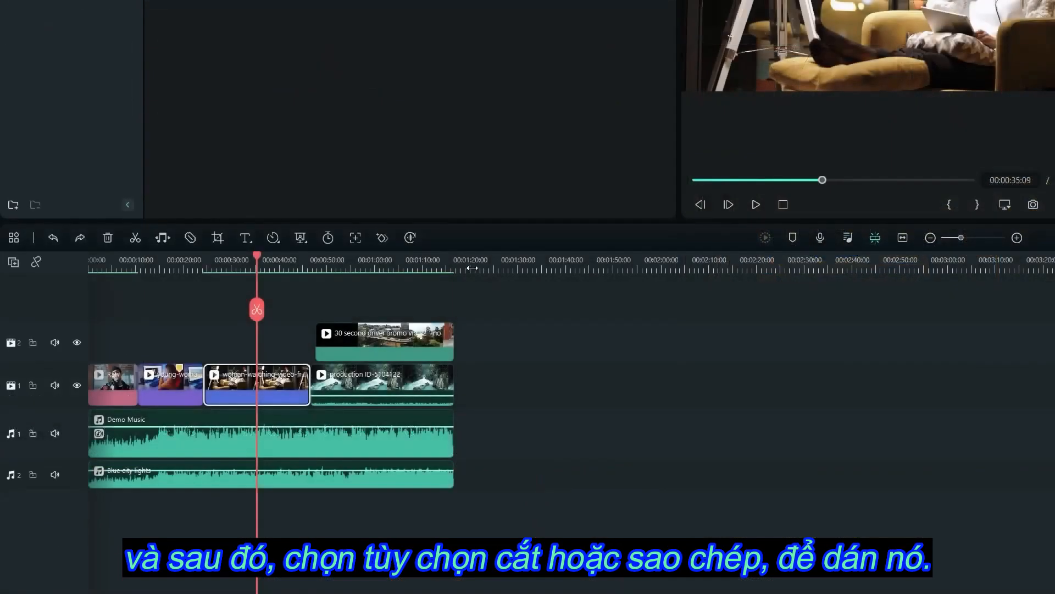
left_click(469, 267)
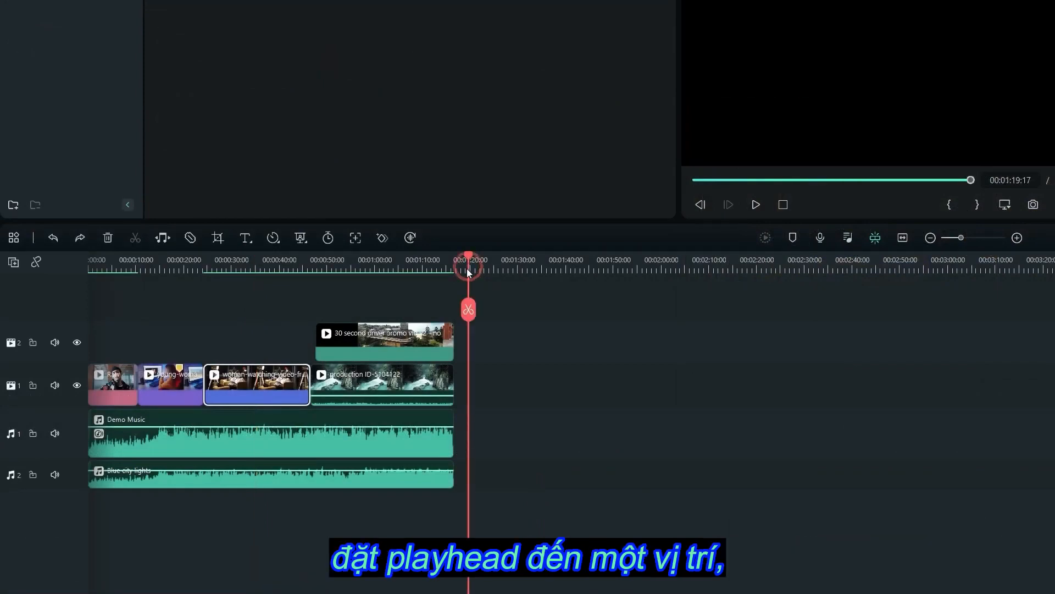
right_click(502, 404)
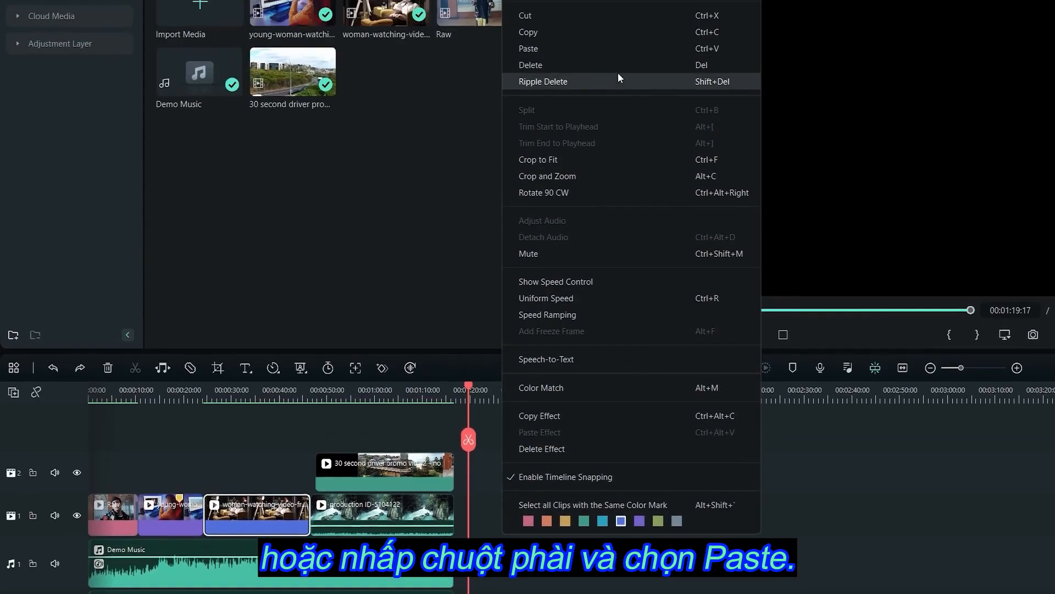
left_click(624, 51)
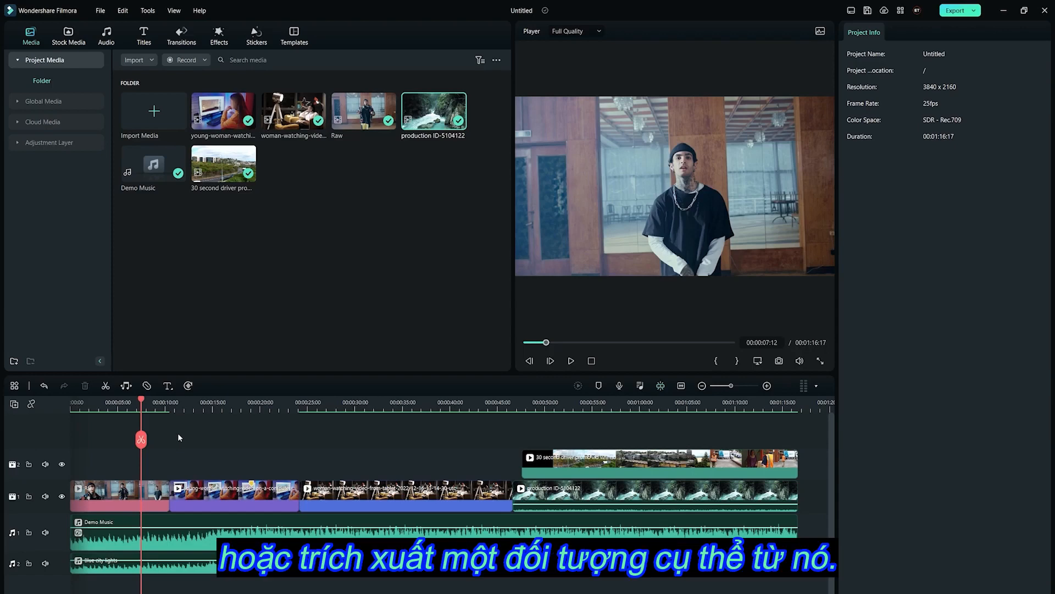
Step: Enable Smart Cutout for the Raw clip and open its Smart Cutout editing window
double_click(157, 492)
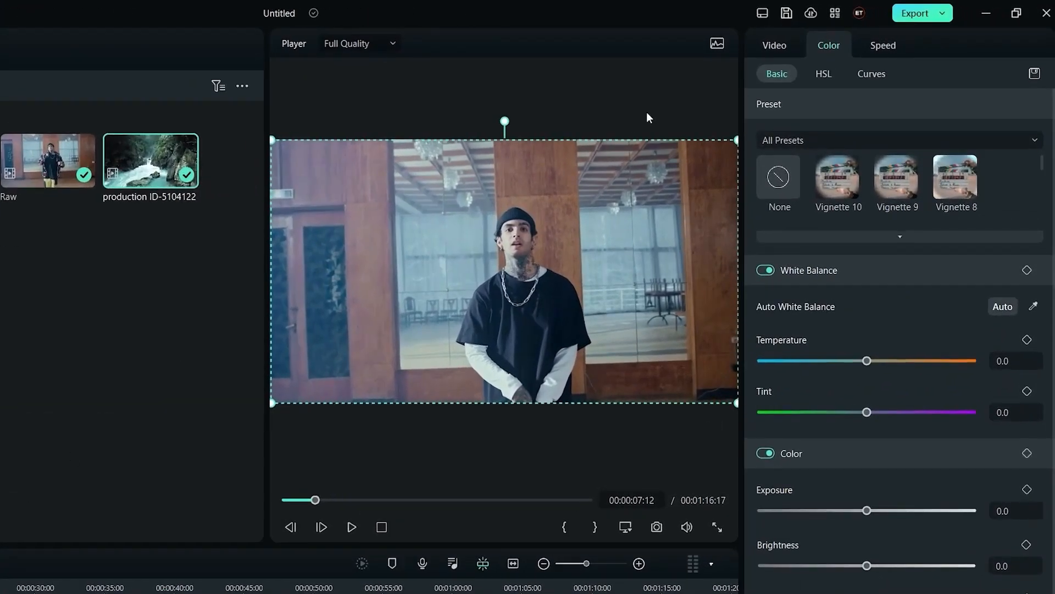
left_click(768, 46)
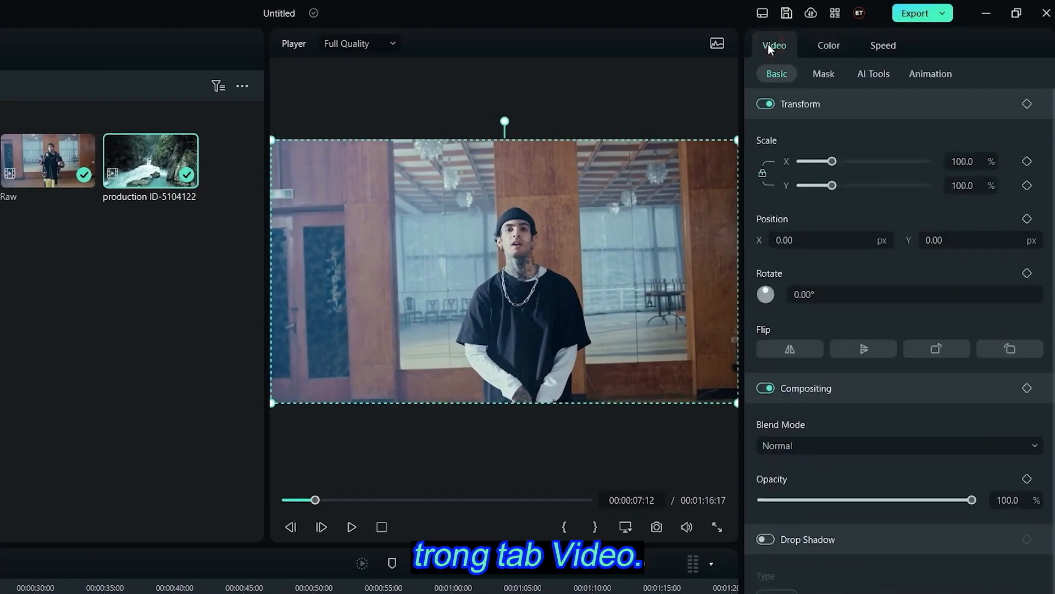
left_click(872, 74)
left_click(863, 96)
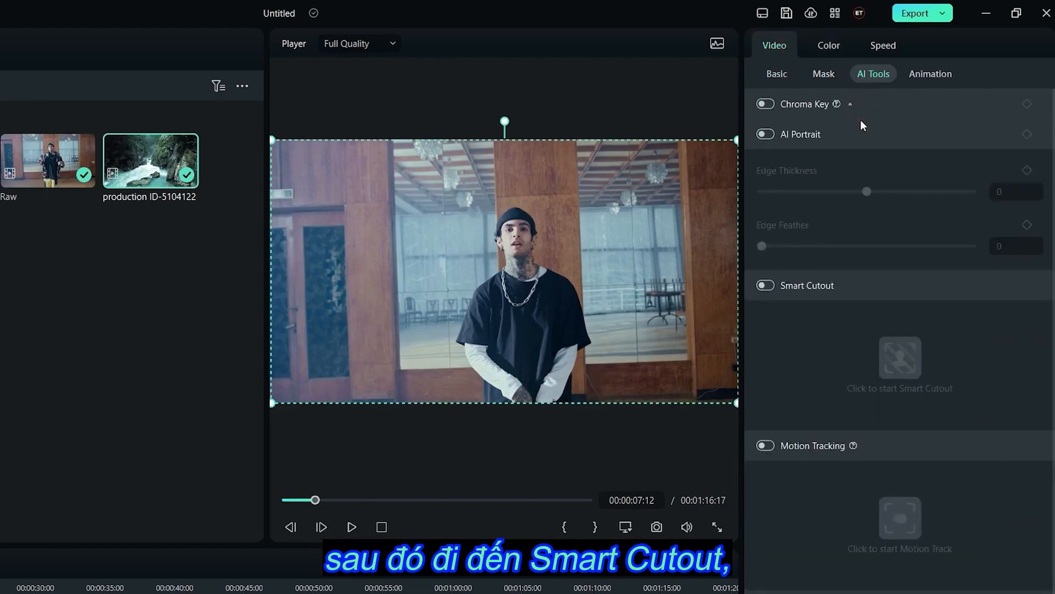
left_click(859, 134)
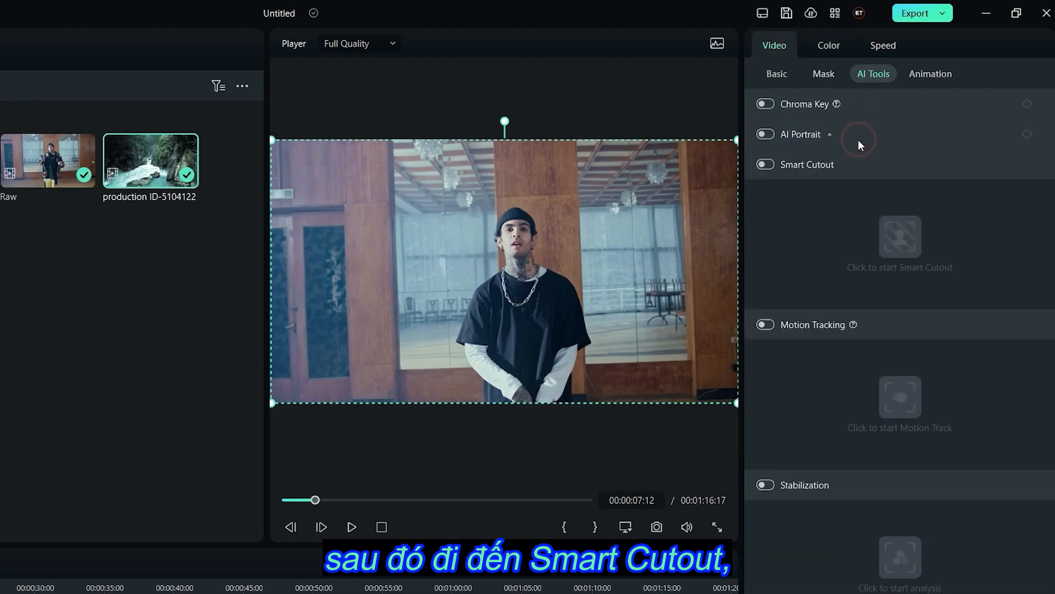
left_click(766, 165)
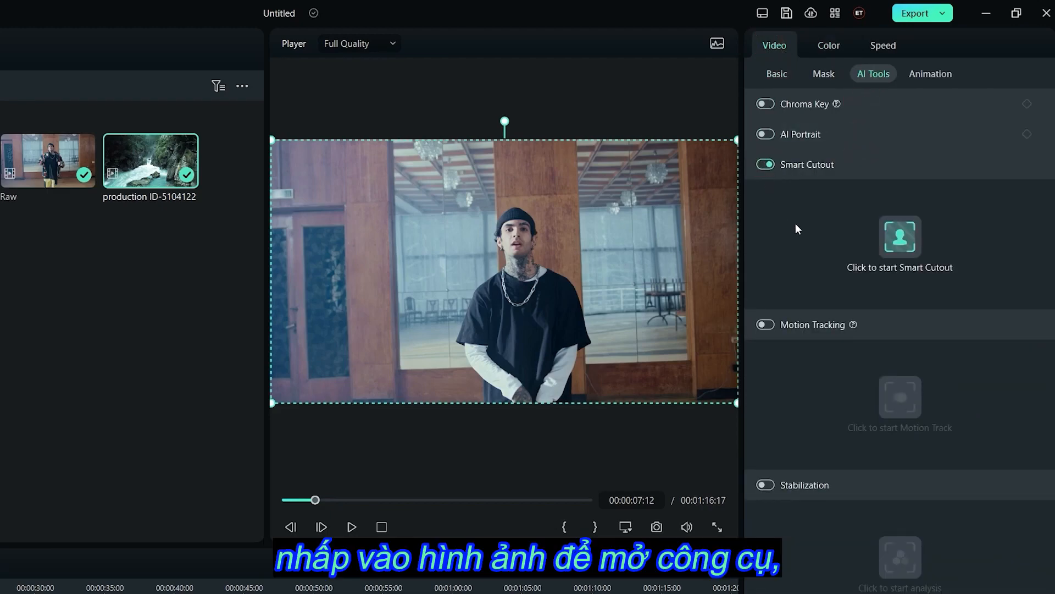
left_click(895, 240)
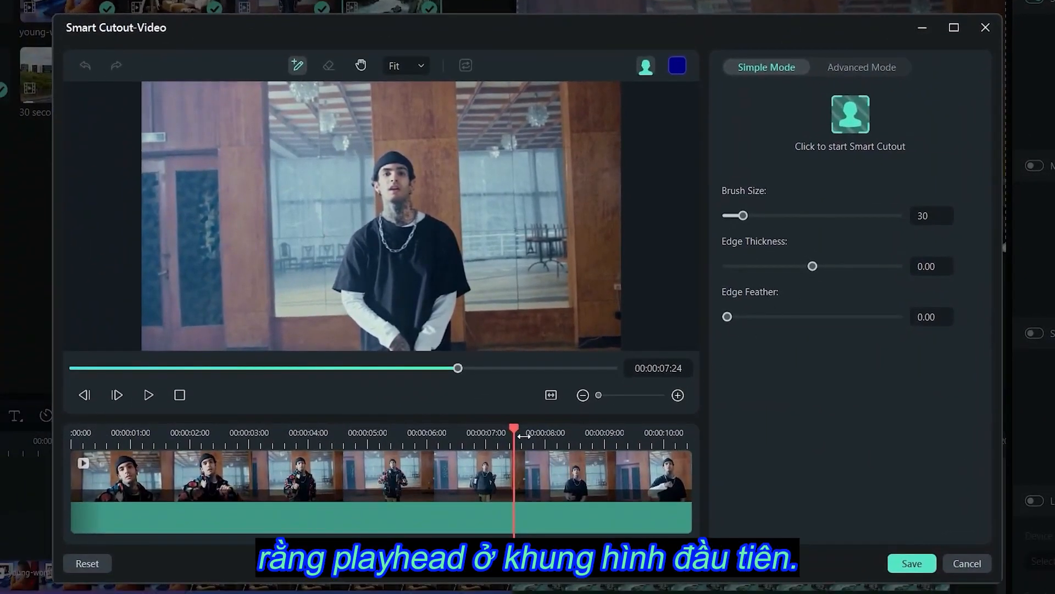
Step: Go to the first frame of the Raw clip and mark the man as the cutout subject with the Smart Brush
left_click_drag(516, 433, 69, 443)
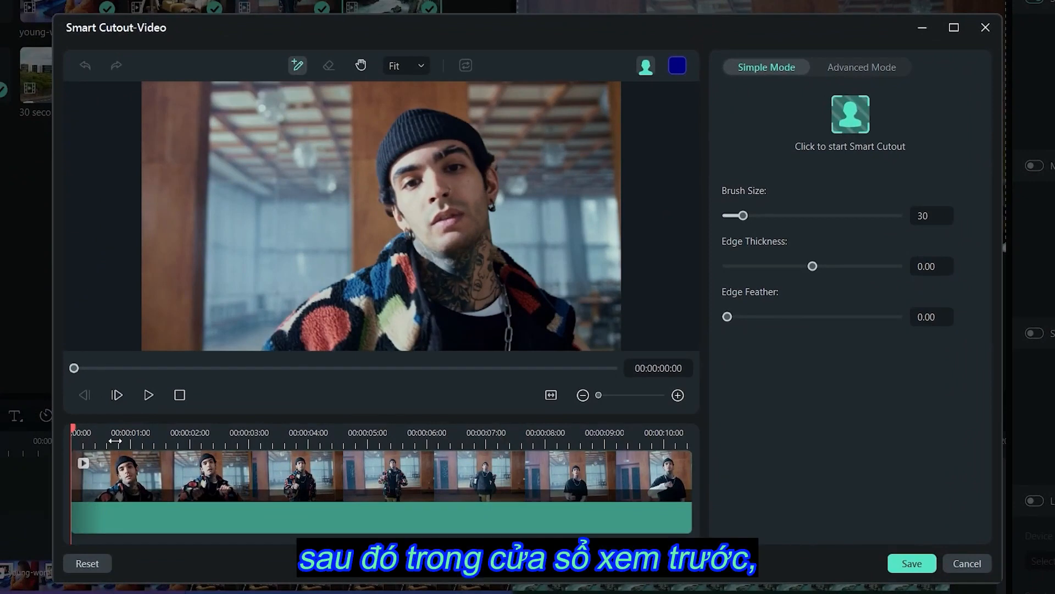
left_click(298, 67)
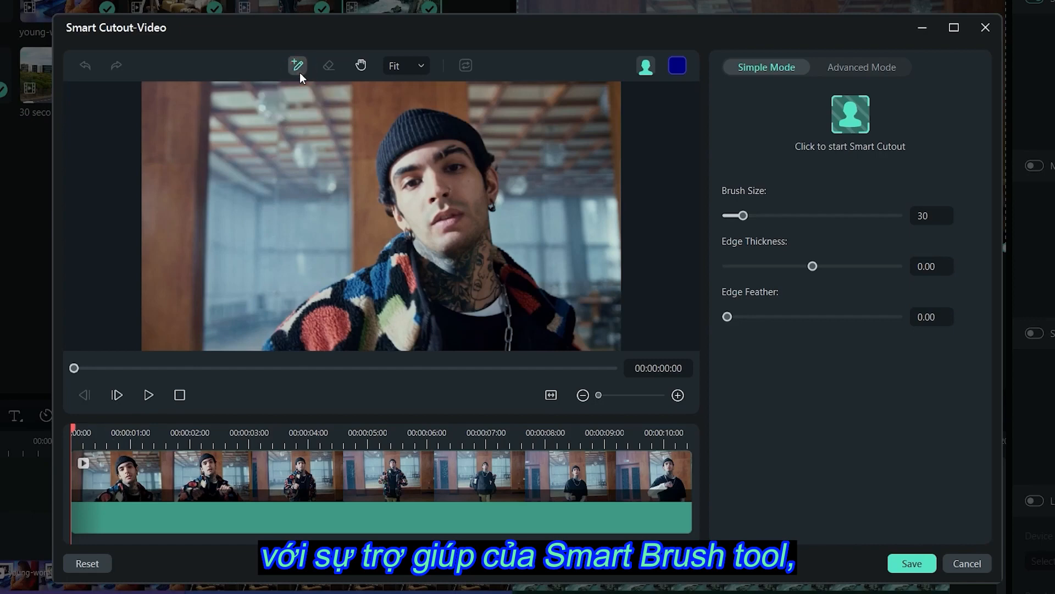
mouse_move(418, 122)
left_mouse_down()
mouse_move(443, 233)
mouse_move(417, 281)
mouse_move(321, 327)
mouse_move(341, 341)
mouse_move(459, 346)
mouse_move(538, 330)
mouse_move(455, 254)
mouse_move(487, 181)
mouse_move(415, 191)
left_mouse_up()
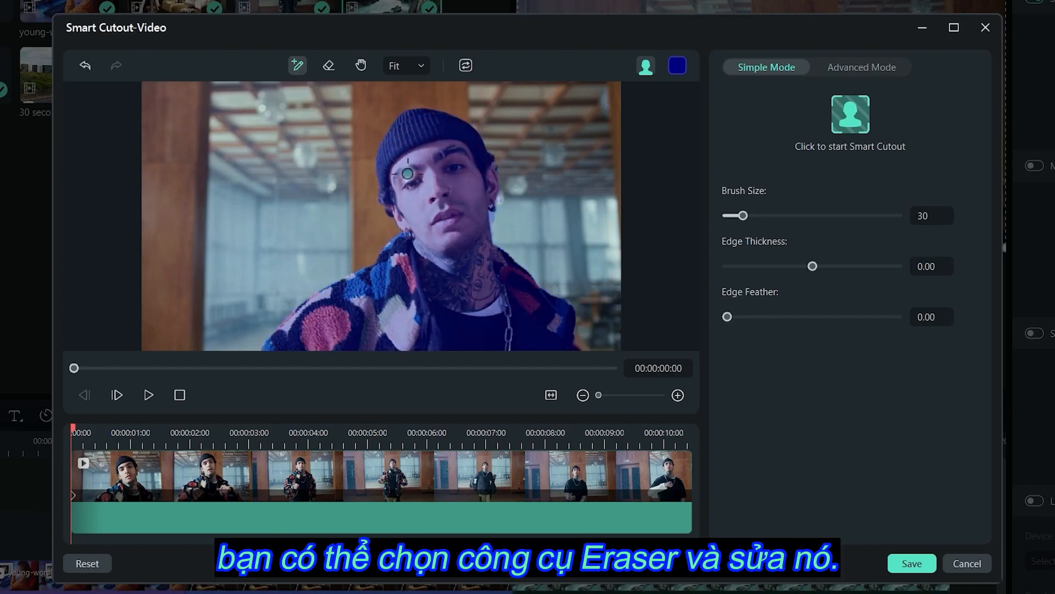
Step: Erase the excess mask beside the man's earring and neck at 100% zoom and return the preview to Fit
left_click(329, 66)
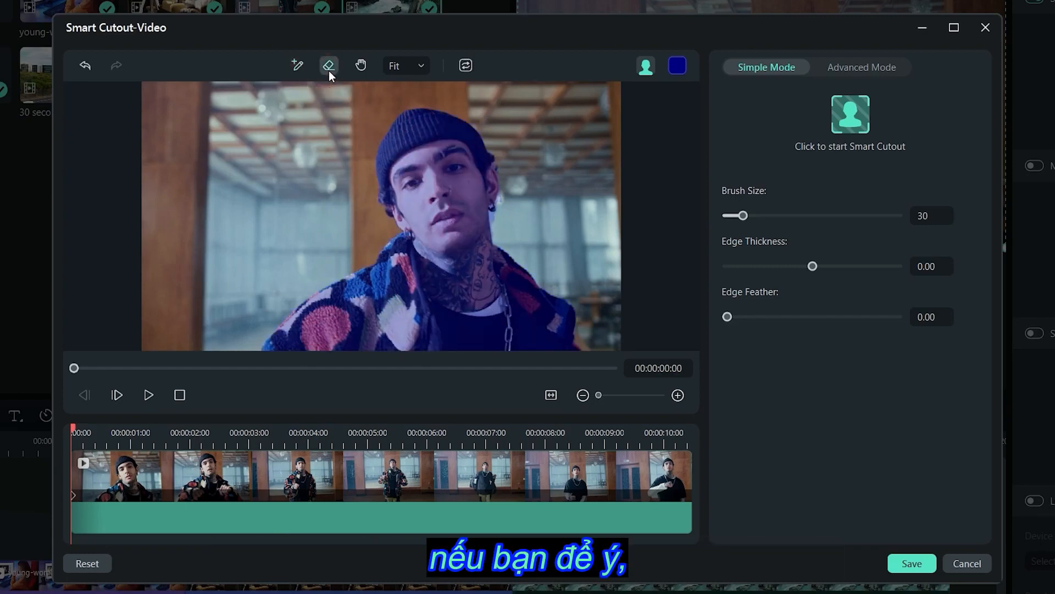
left_click(407, 68)
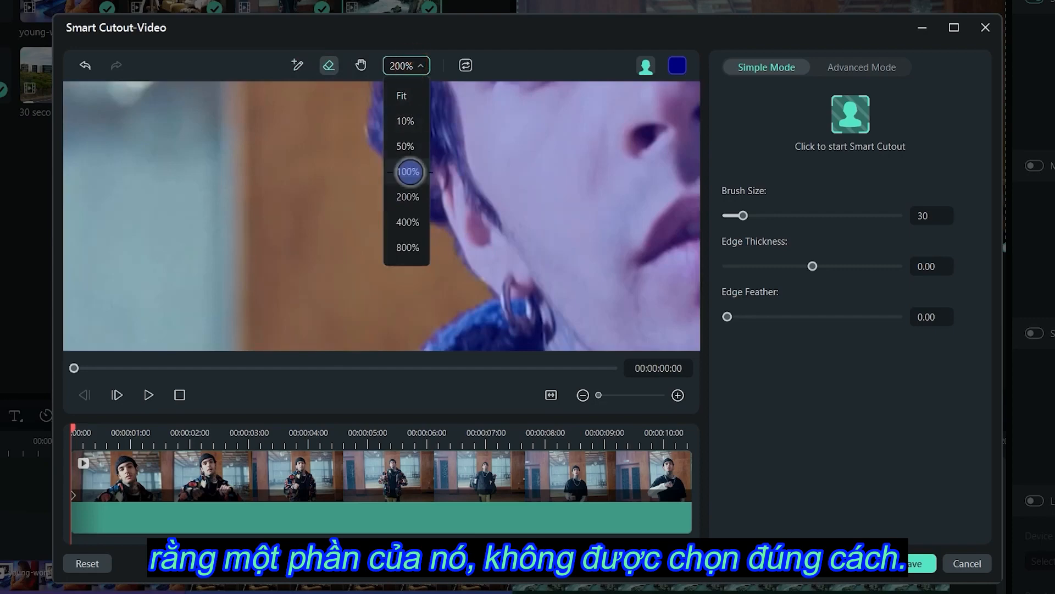
left_click(407, 170)
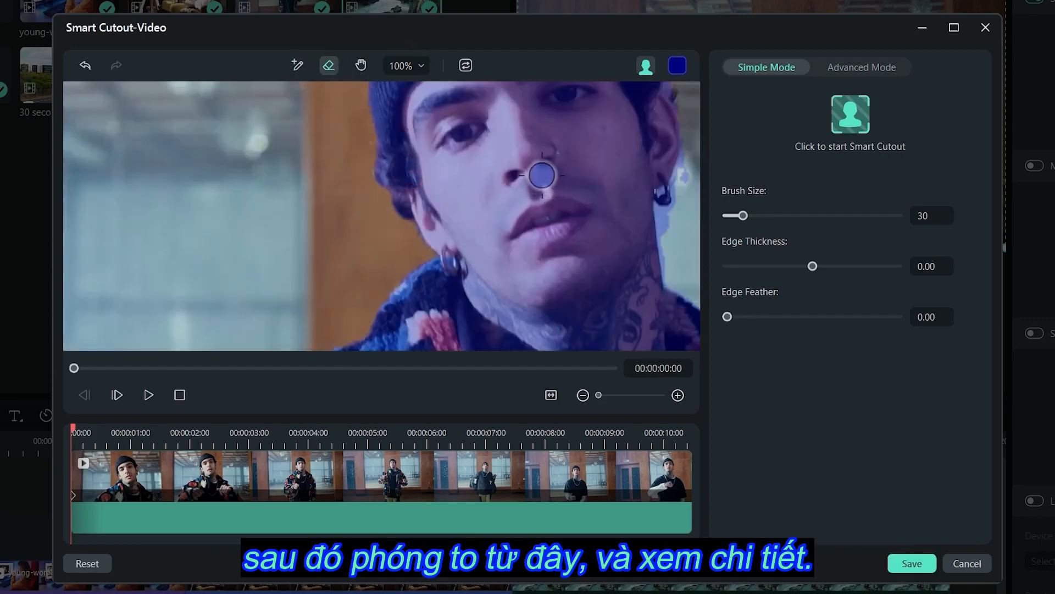
left_click(361, 66)
mouse_move(583, 183)
left_mouse_down()
mouse_move(565, 193)
mouse_move(398, 188)
mouse_move(335, 167)
left_mouse_up()
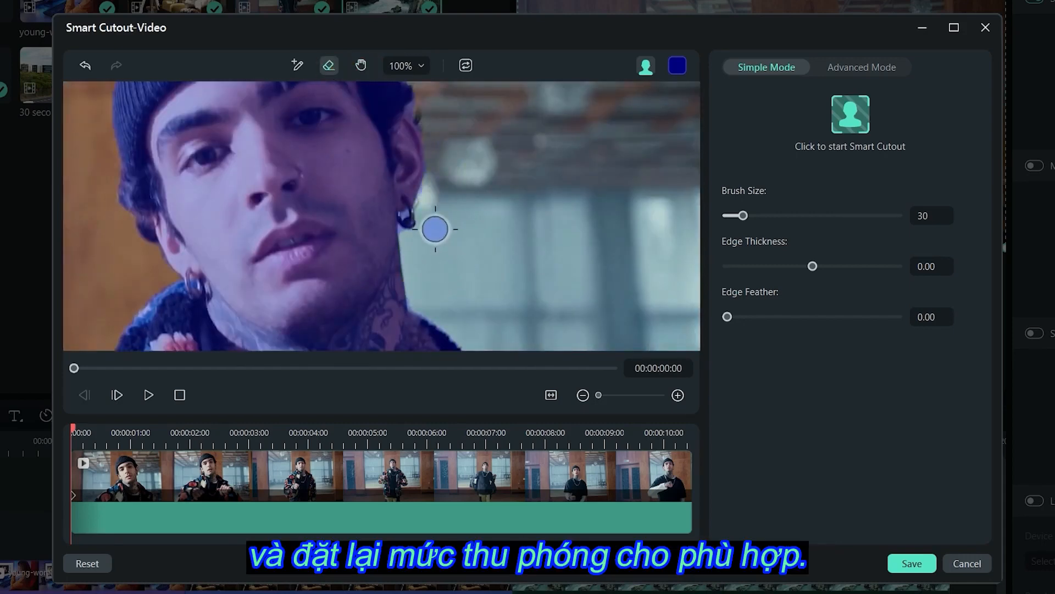
left_click(408, 65)
left_click(413, 90)
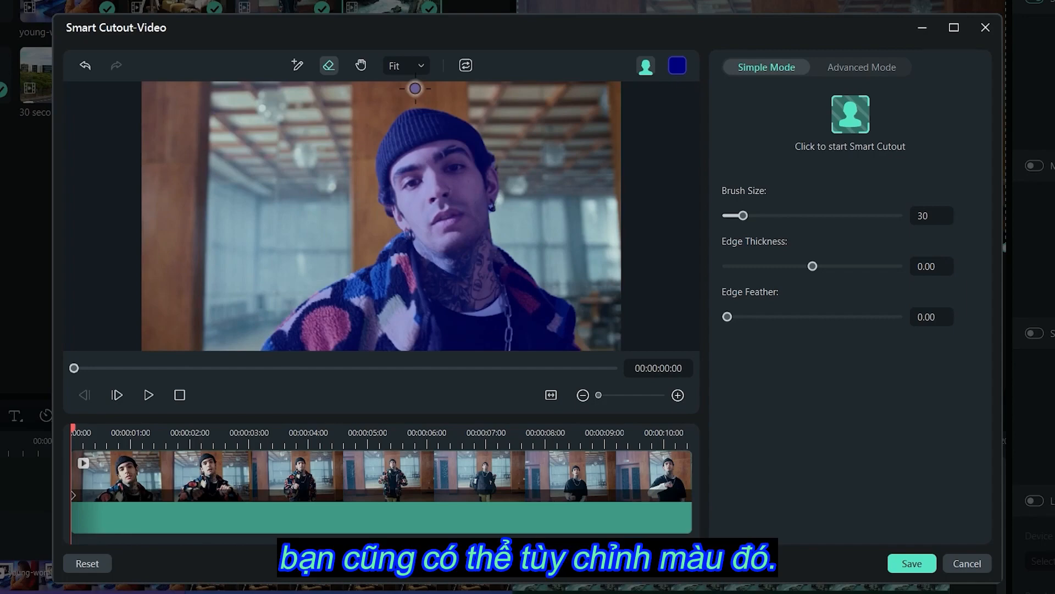
Step: Set the mask overlay colour to teal green and compare the transparency grid preview with the alpha overlay preview
left_click(677, 65)
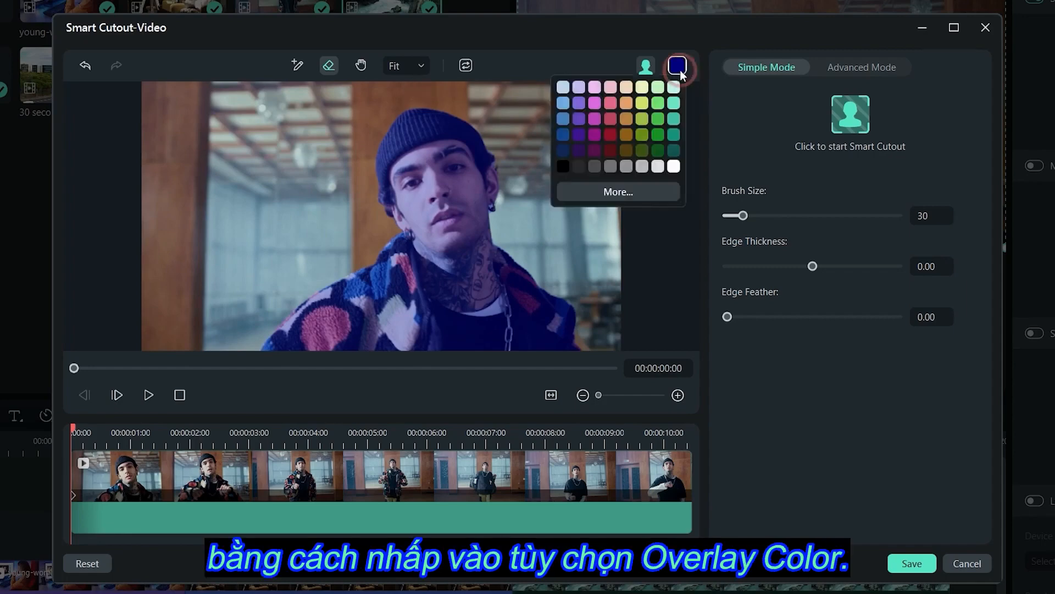
left_click(674, 118)
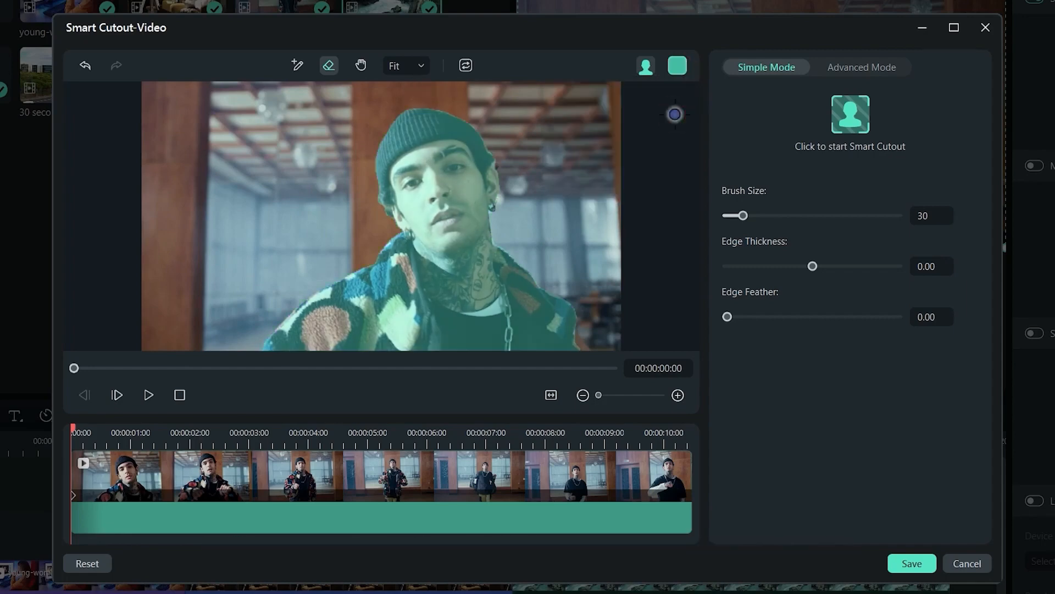
left_click(647, 65)
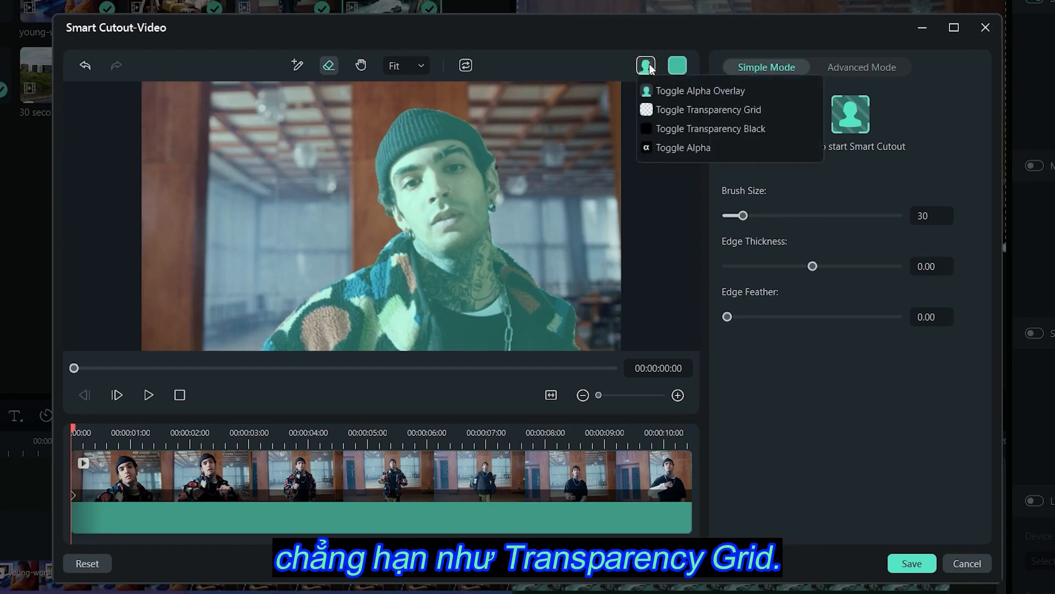
left_click(649, 109)
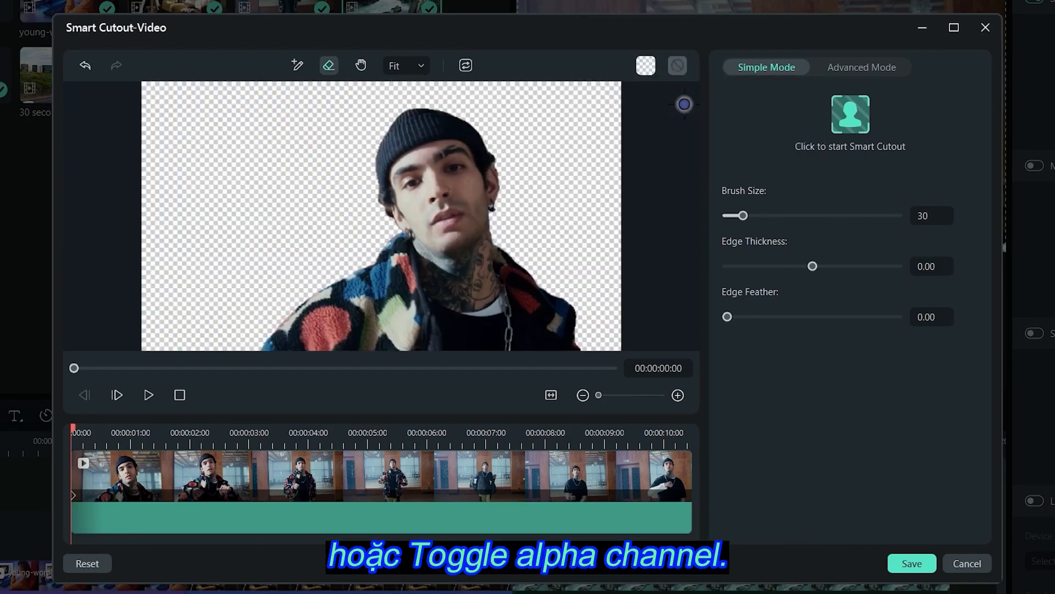
left_click(646, 66)
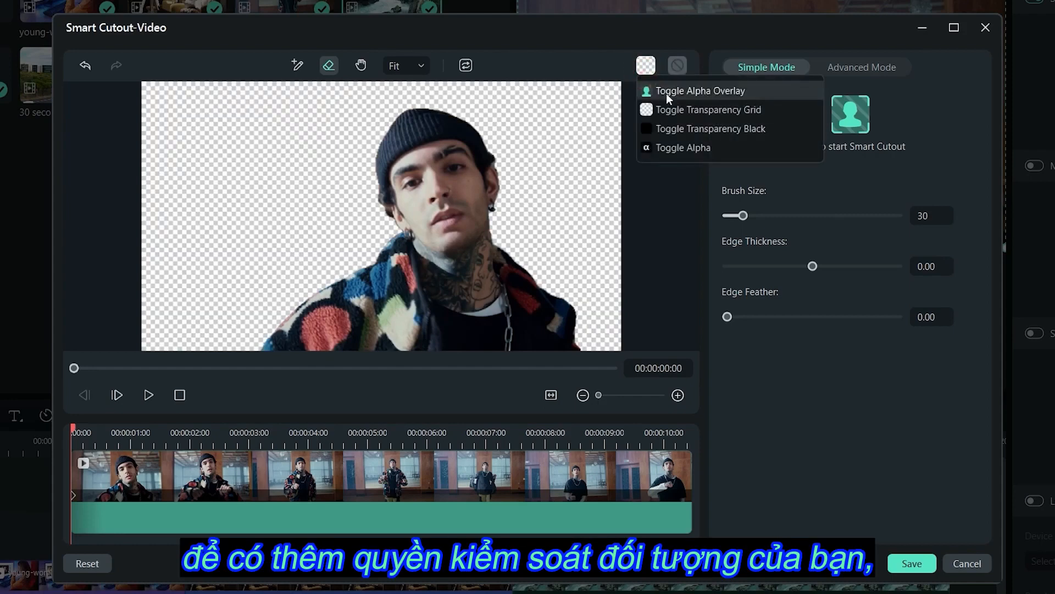
left_click(667, 94)
left_click(646, 67)
left_click(681, 146)
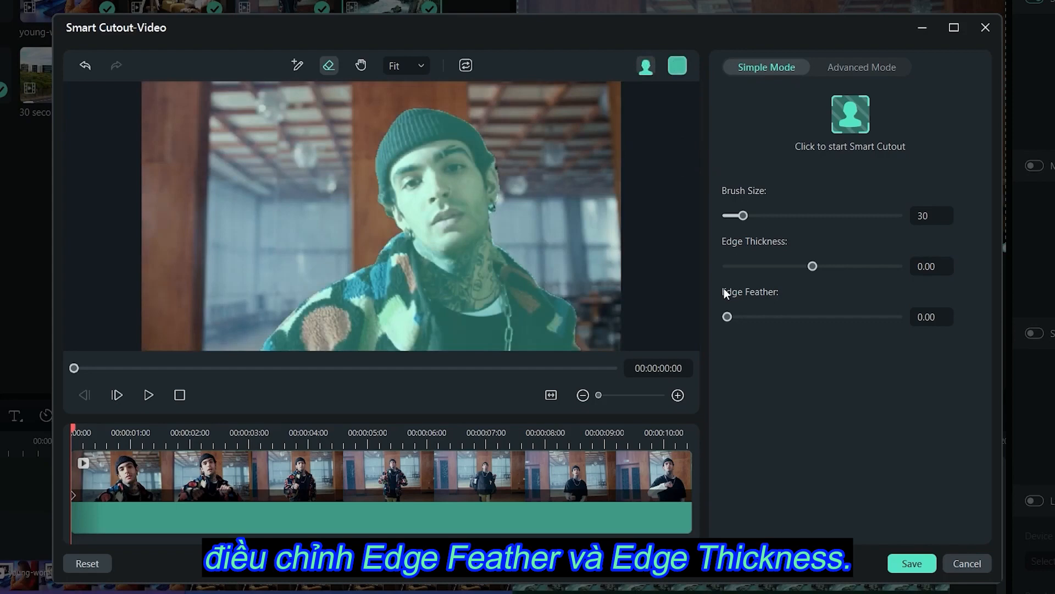
Step: Set the cutout's Edge Feather to 6.76 and Edge Thickness to -0.02
left_click_drag(727, 316, 785, 316)
left_click(812, 266)
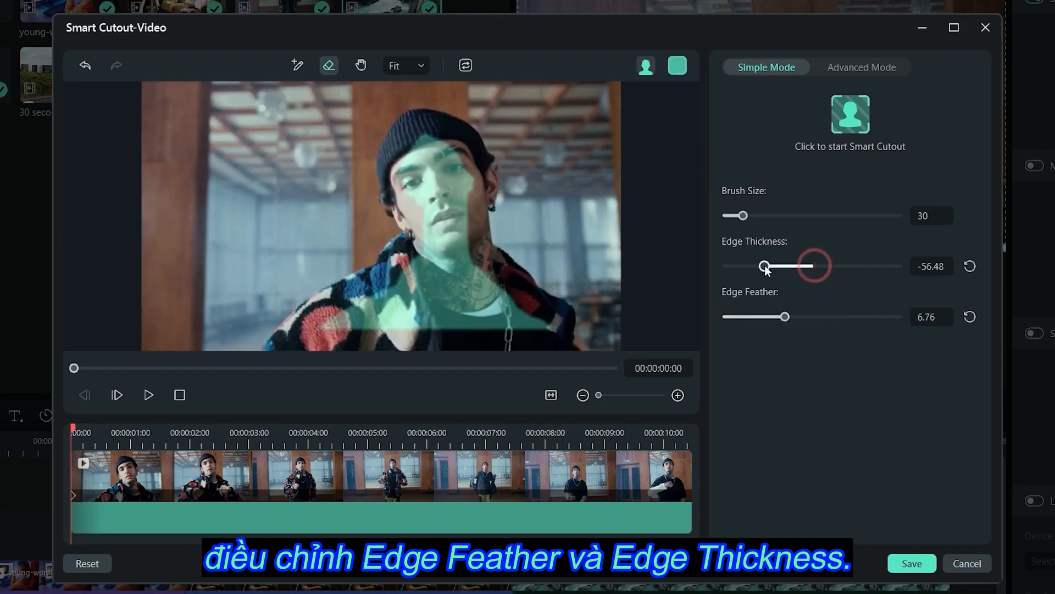
left_click_drag(815, 269, 812, 268)
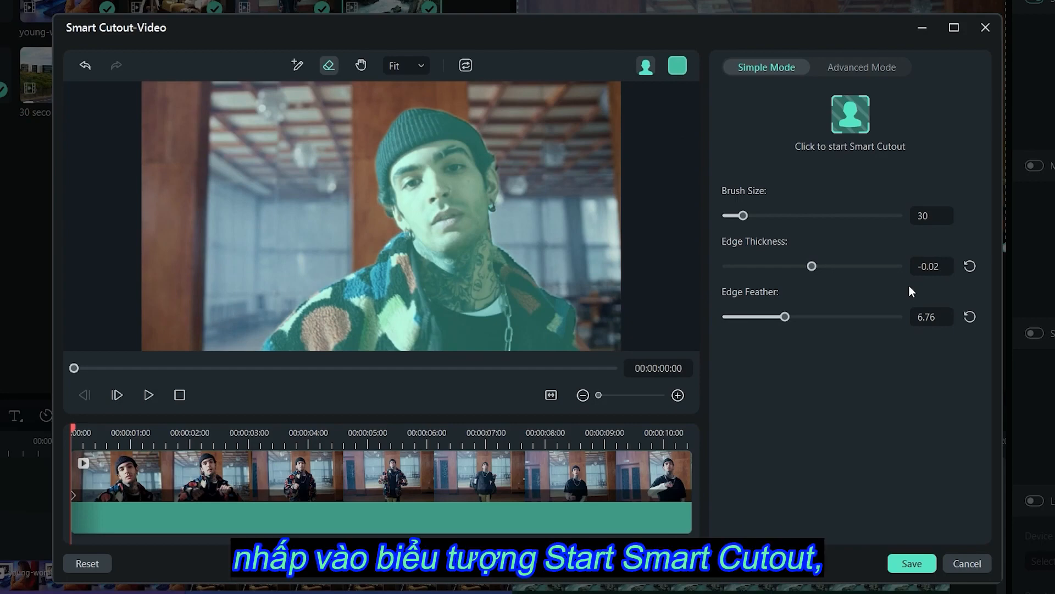
Step: Run Smart Cutout on the clip, track the man forward to the end in Advanced Mode, and save the cutout
left_click(838, 127)
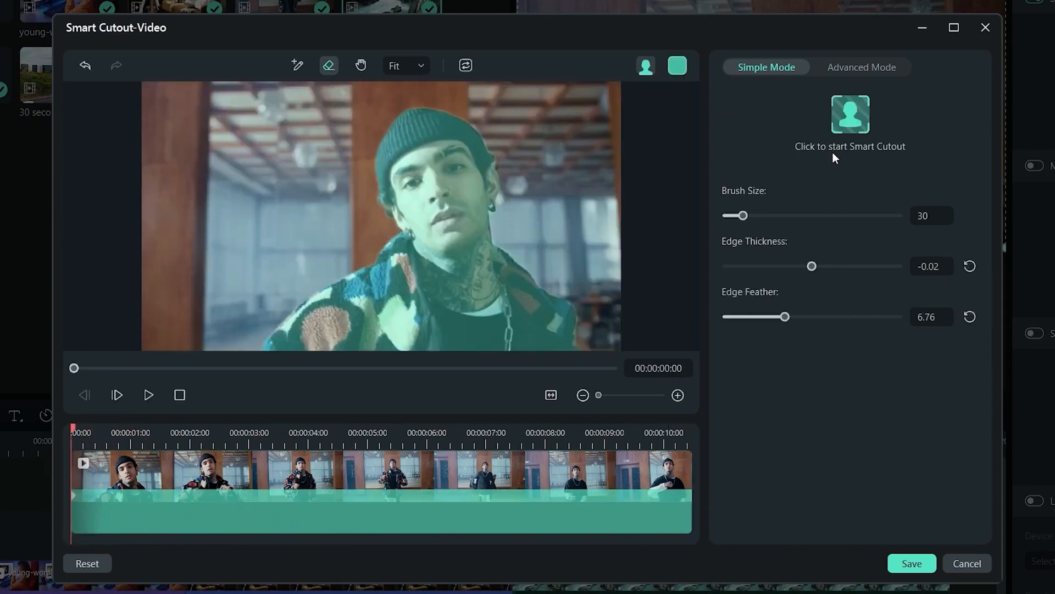
left_click(846, 62)
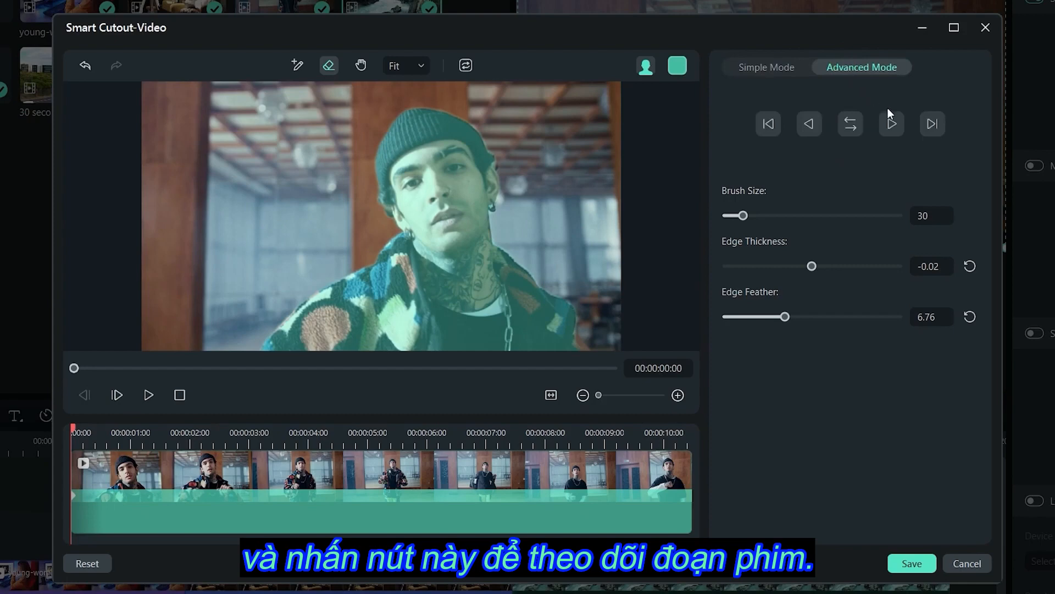
left_click(896, 124)
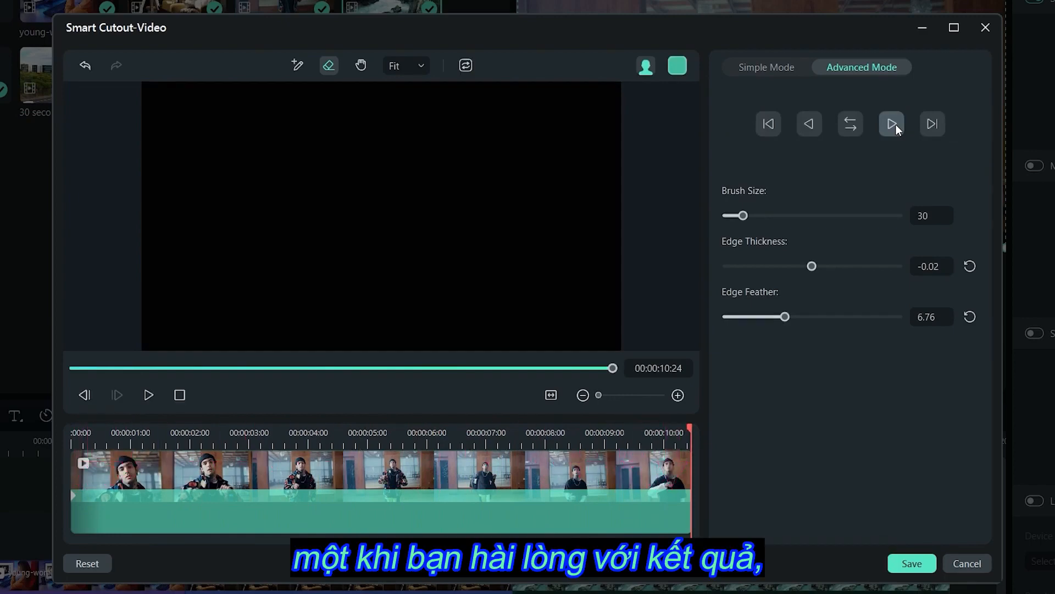
left_click(912, 564)
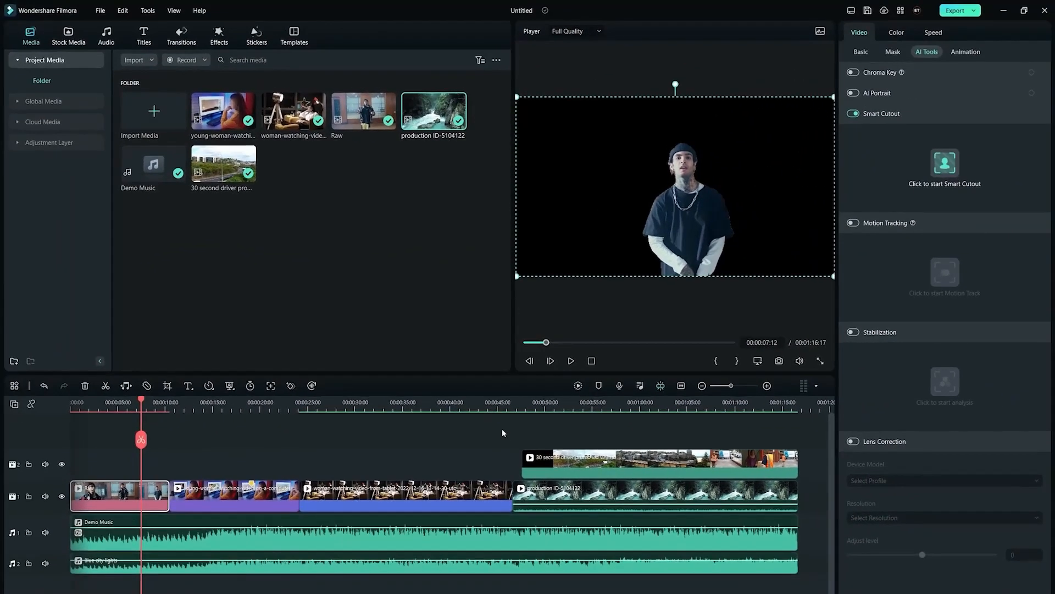
Step: Move the Raw clip to video track 2 and place a downloaded stock clip beneath it, extended to the Raw clip's end
left_click(502, 429)
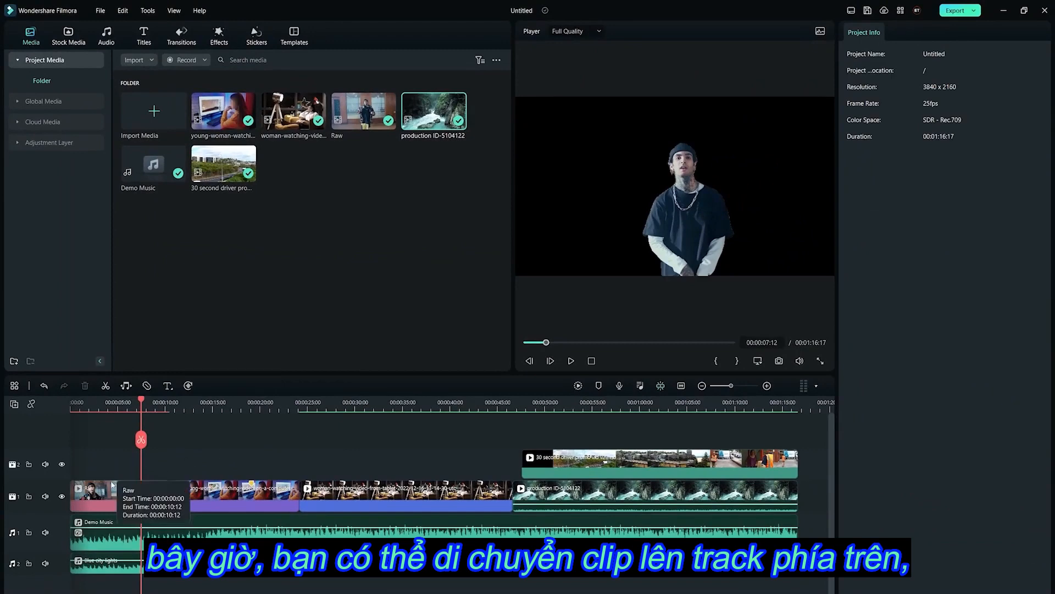
left_click_drag(114, 487, 115, 462)
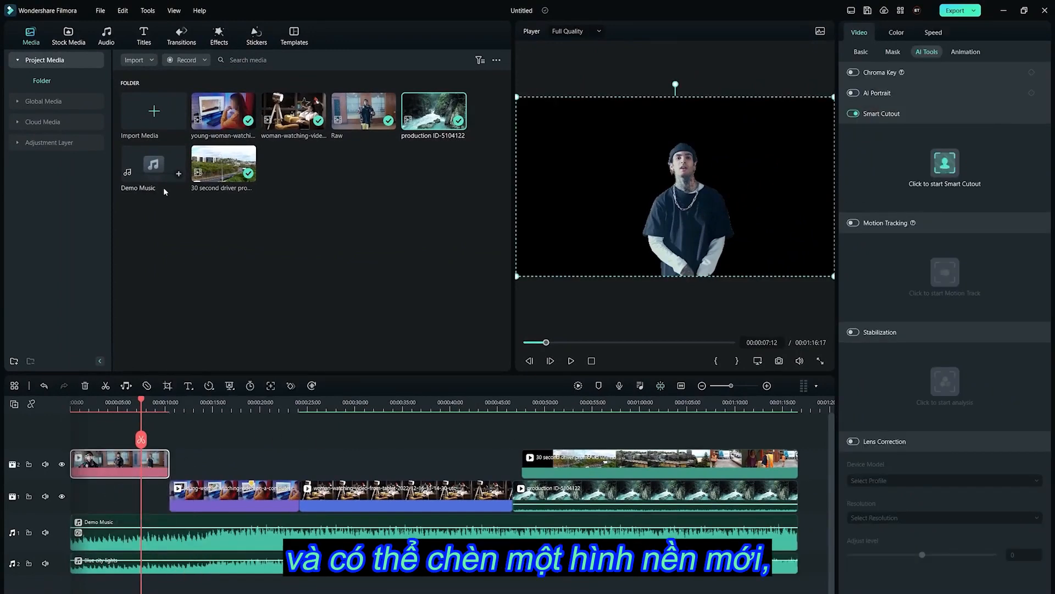
left_click(63, 46)
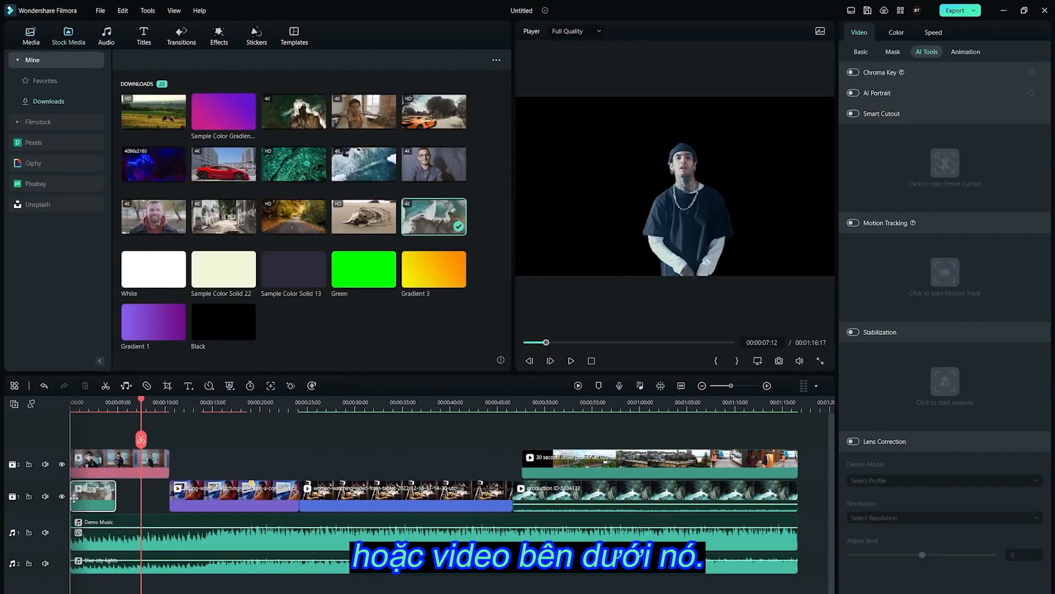
left_click_drag(116, 494, 169, 494)
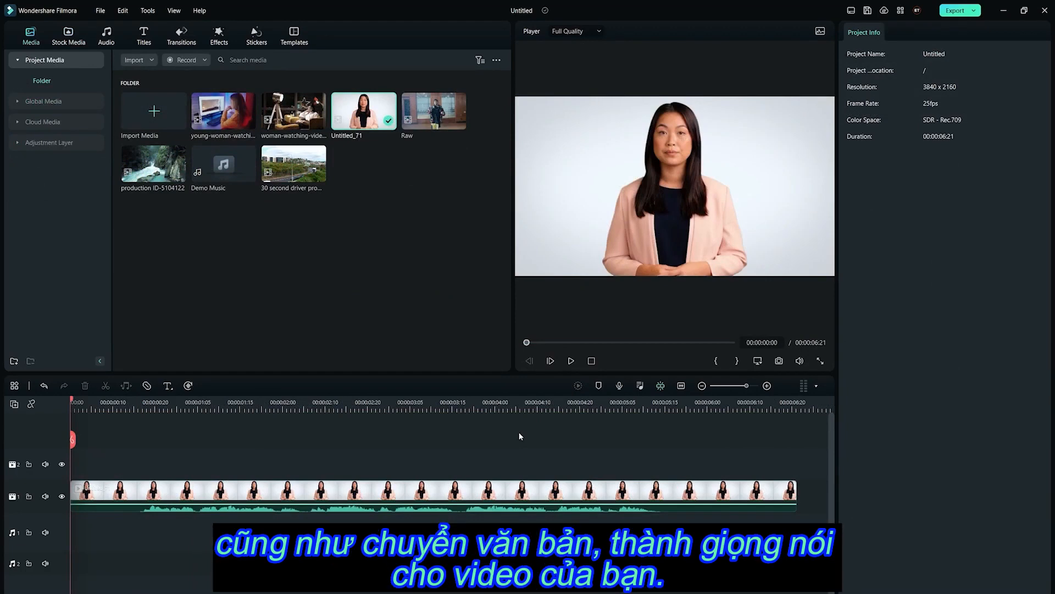
Step: Transcribe the entire timeline sequence with Speech-to-Text in English (US), matching transcriptions to the timeline automatically, and check the Text-to-Speech service list
left_click(454, 491)
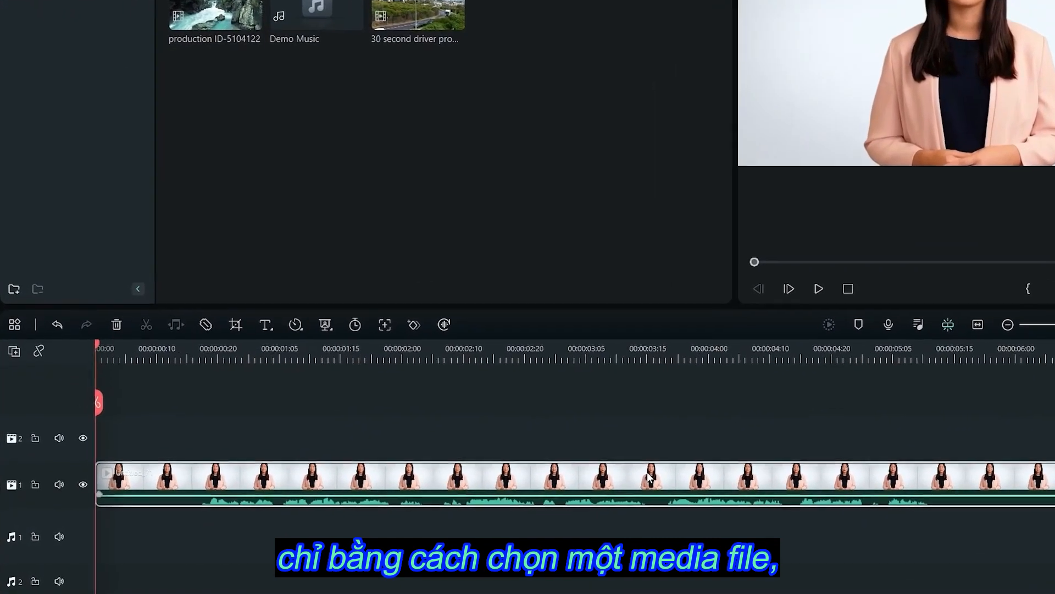
left_click(450, 322)
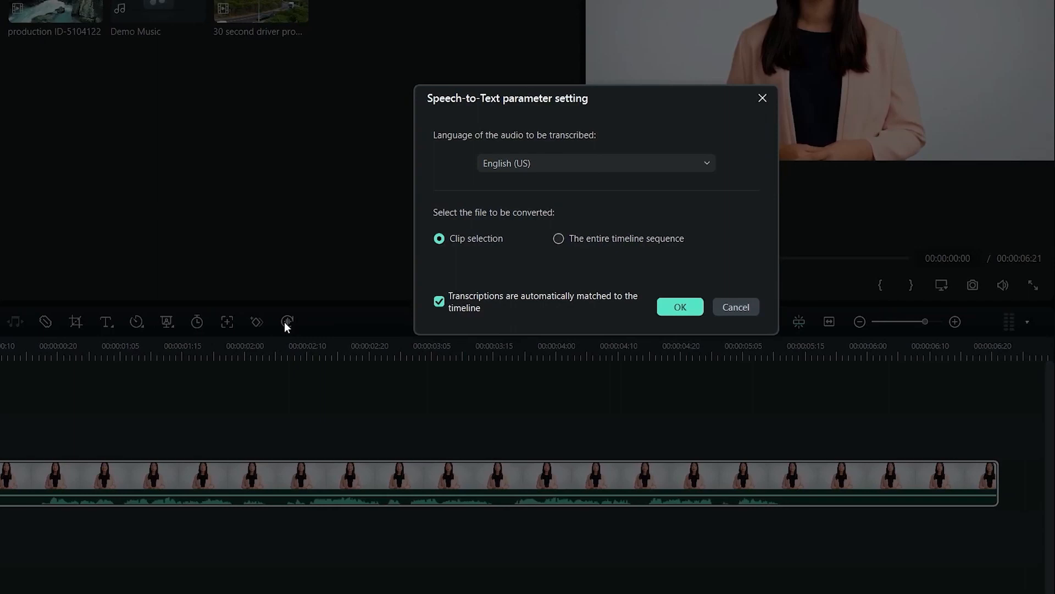
left_click(583, 162)
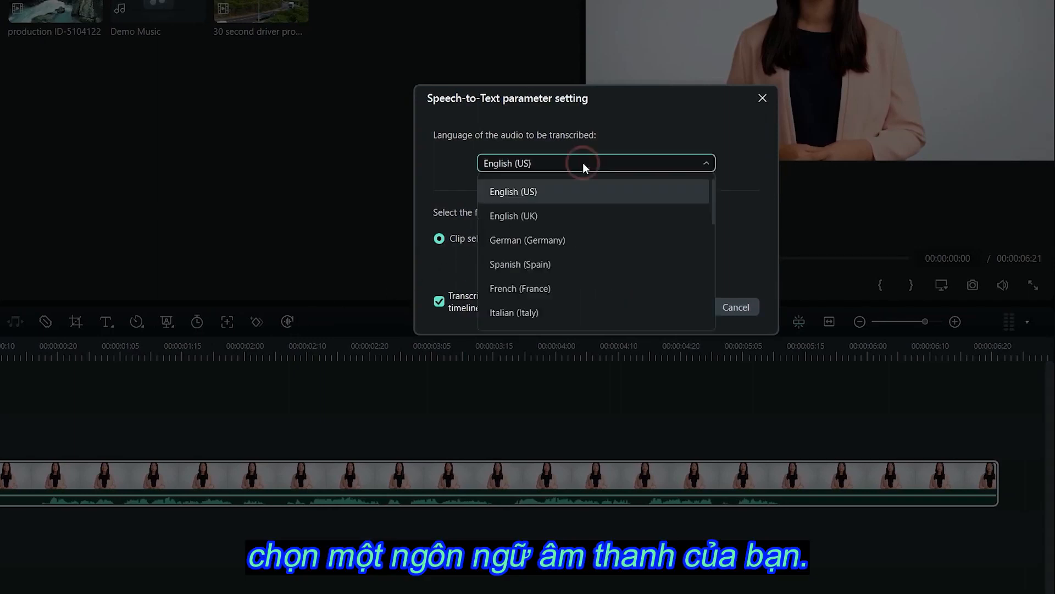
left_click(593, 198)
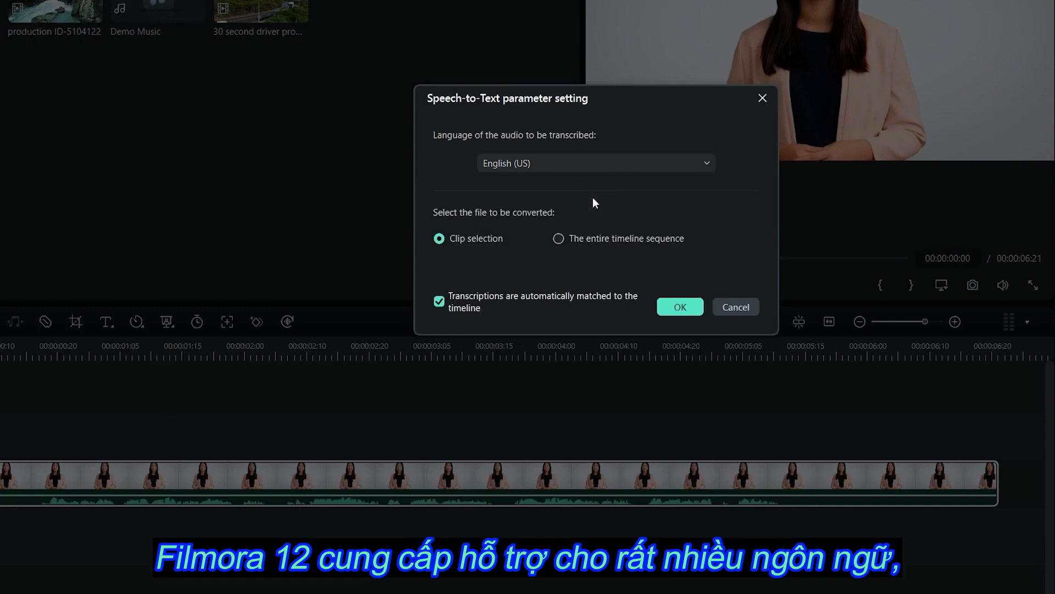
left_click(474, 241)
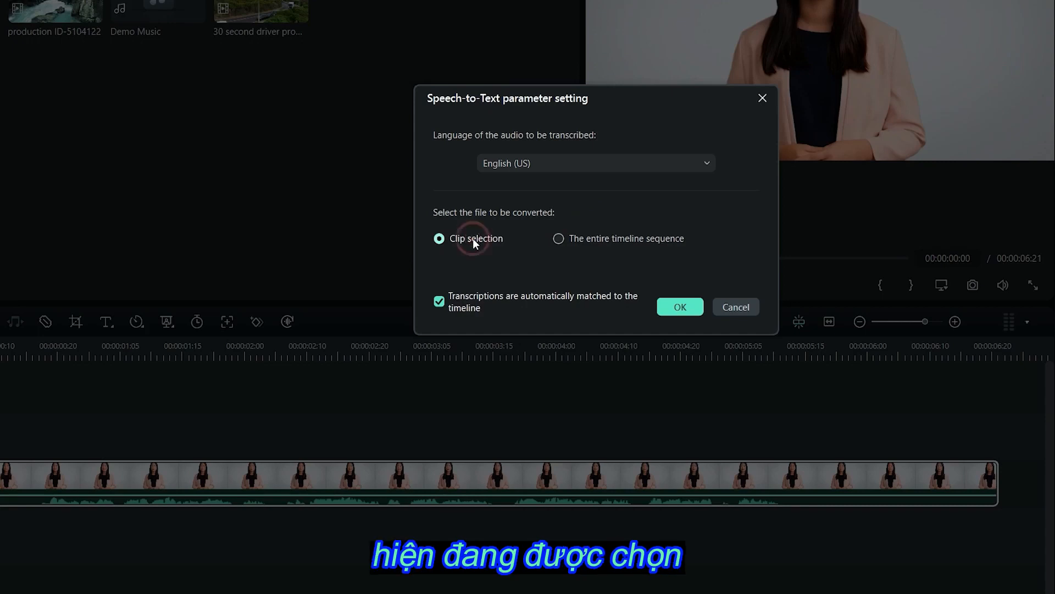
left_click(562, 241)
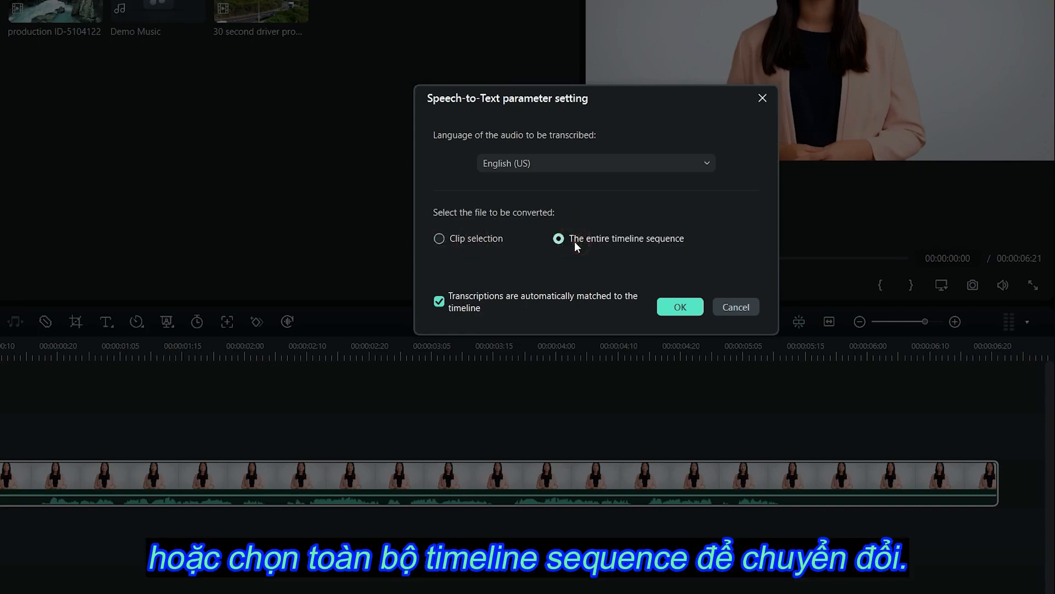
left_click(441, 304)
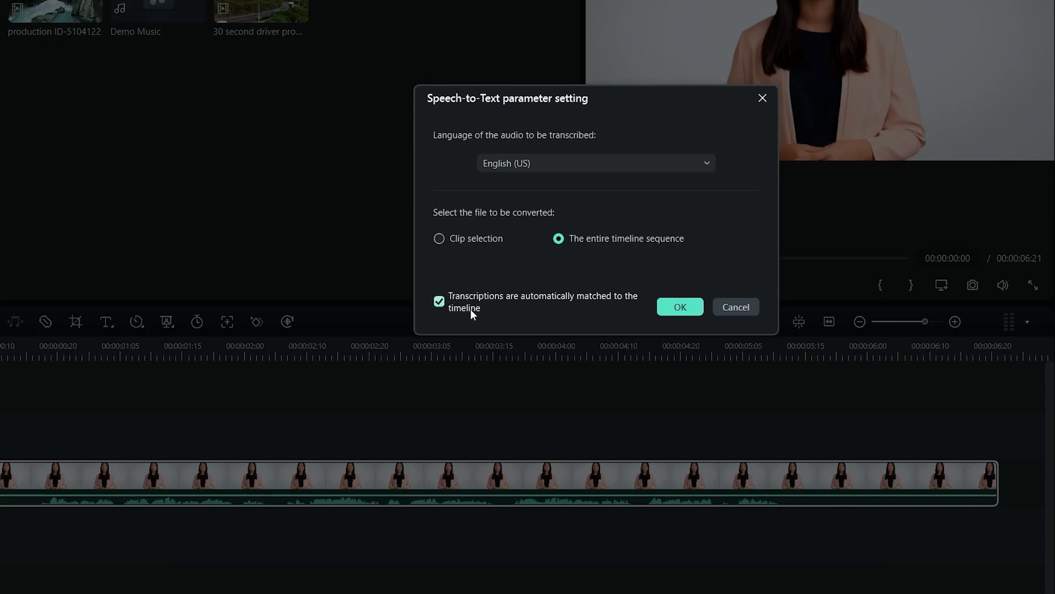
left_click(678, 308)
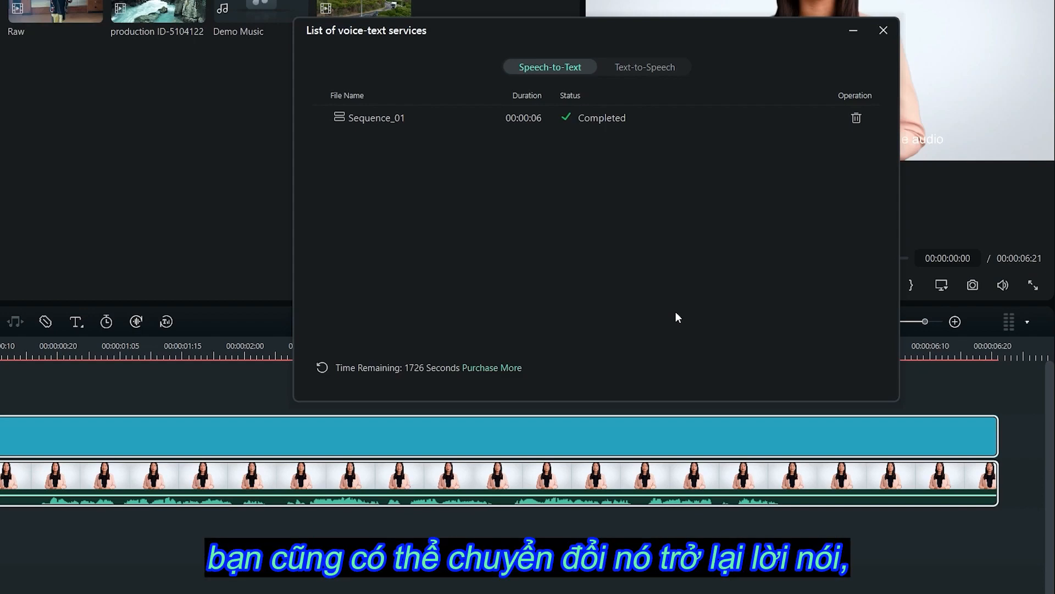
left_click(652, 74)
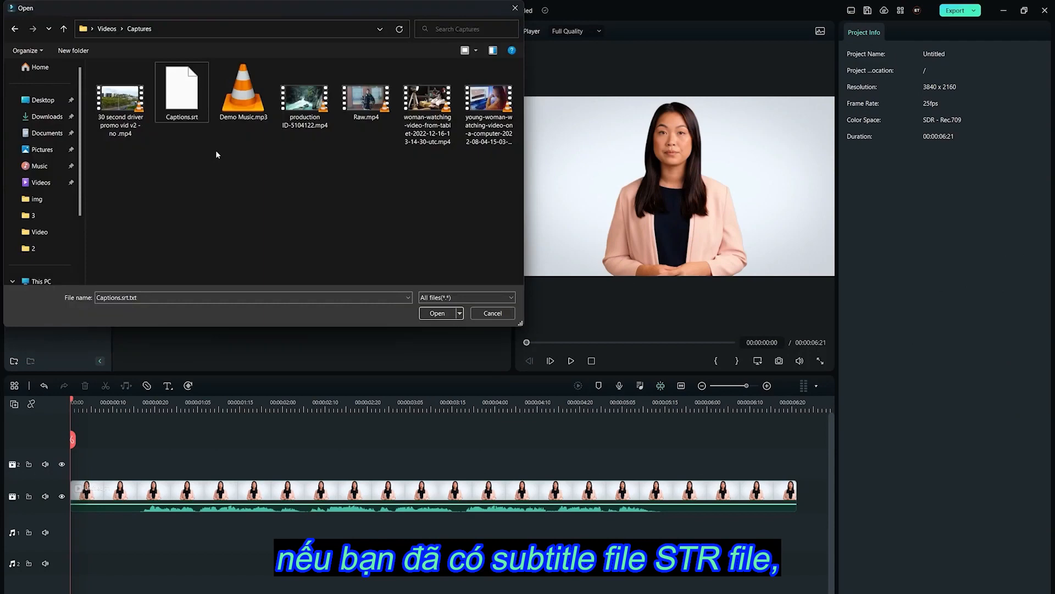
Step: Import the Captions.srt subtitle file and place it at the start of video track 2, above the woman's clip
left_click(181, 105)
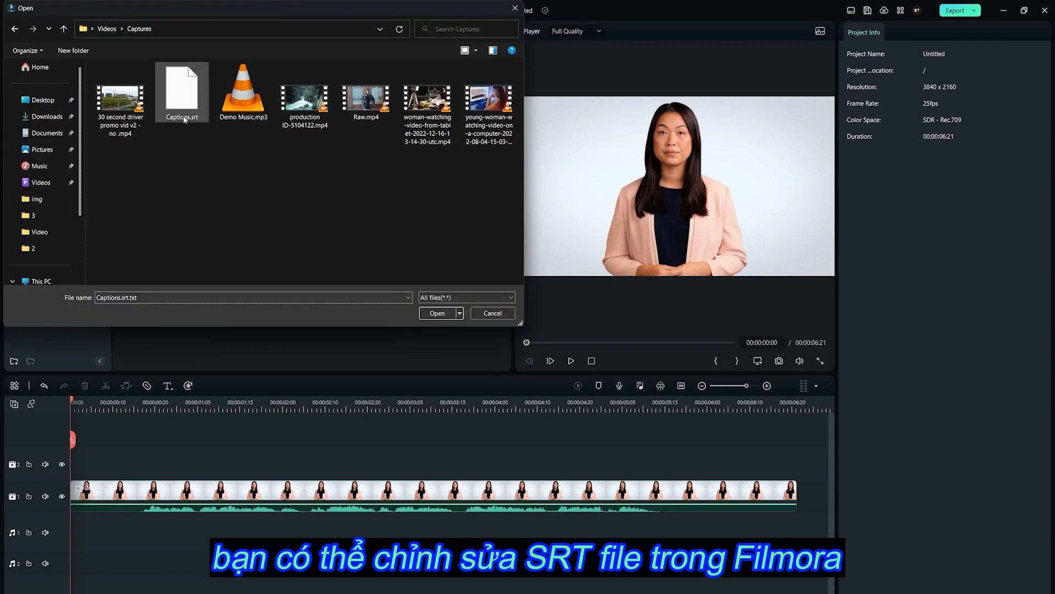
left_click(437, 314)
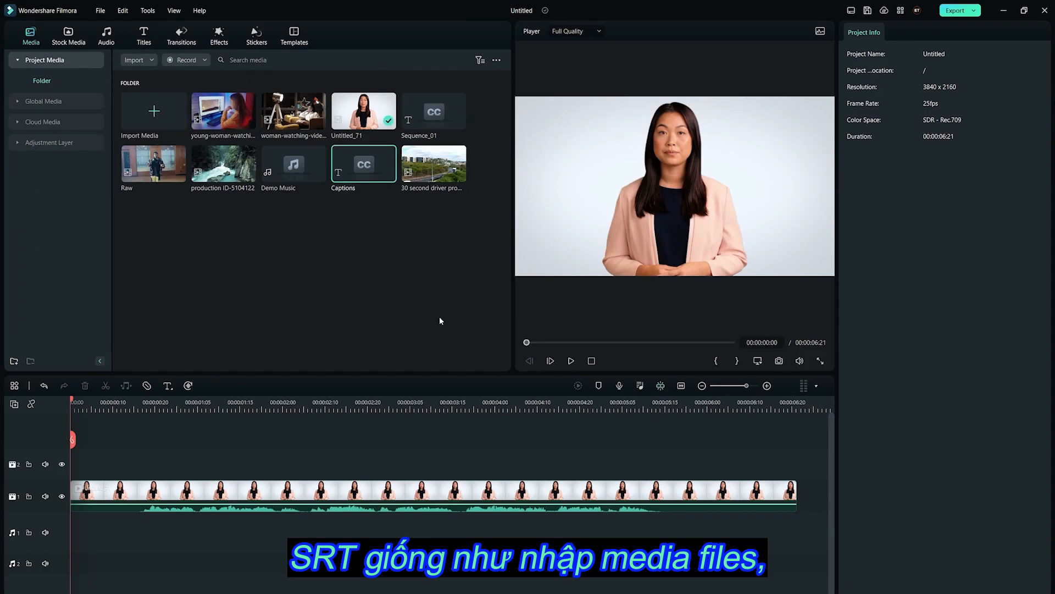
left_click_drag(358, 171, 95, 467)
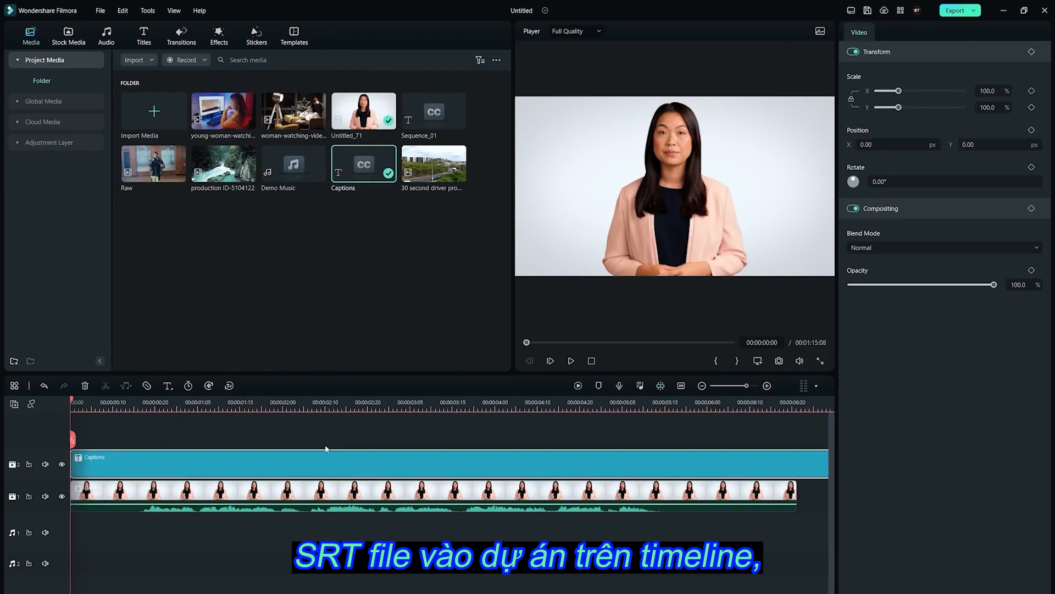
Step: Open the Captions clip for subtitle editing and append "Testing!" to the first subtitle's text
double_click(272, 473)
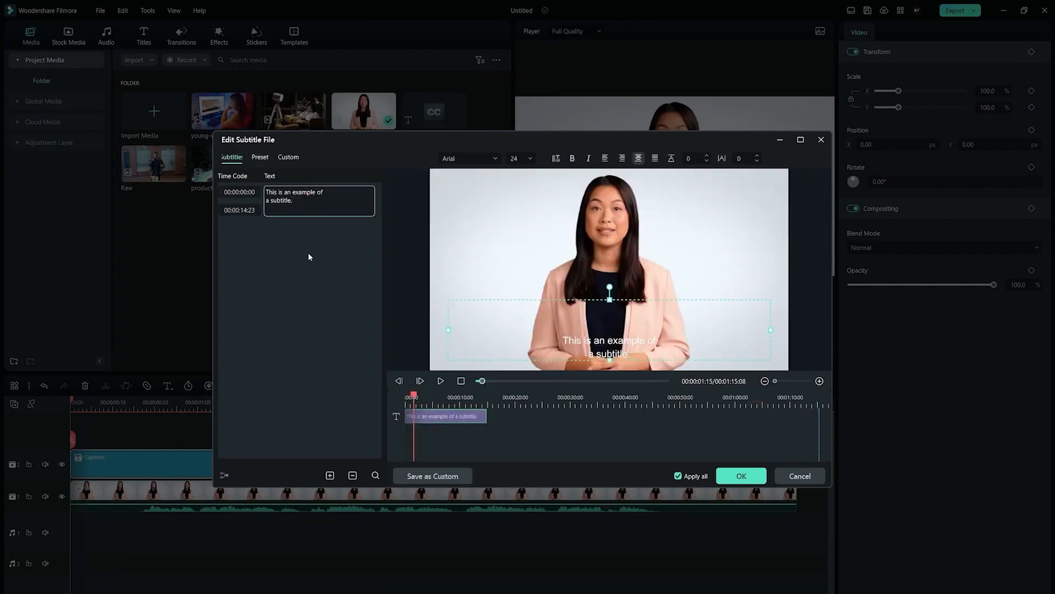
type("Testing!")
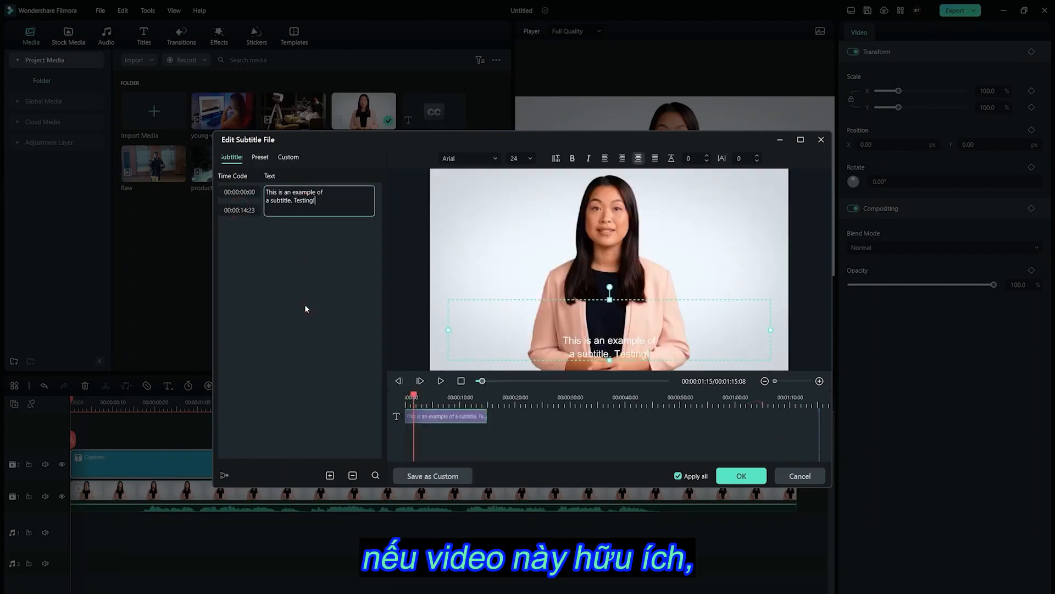